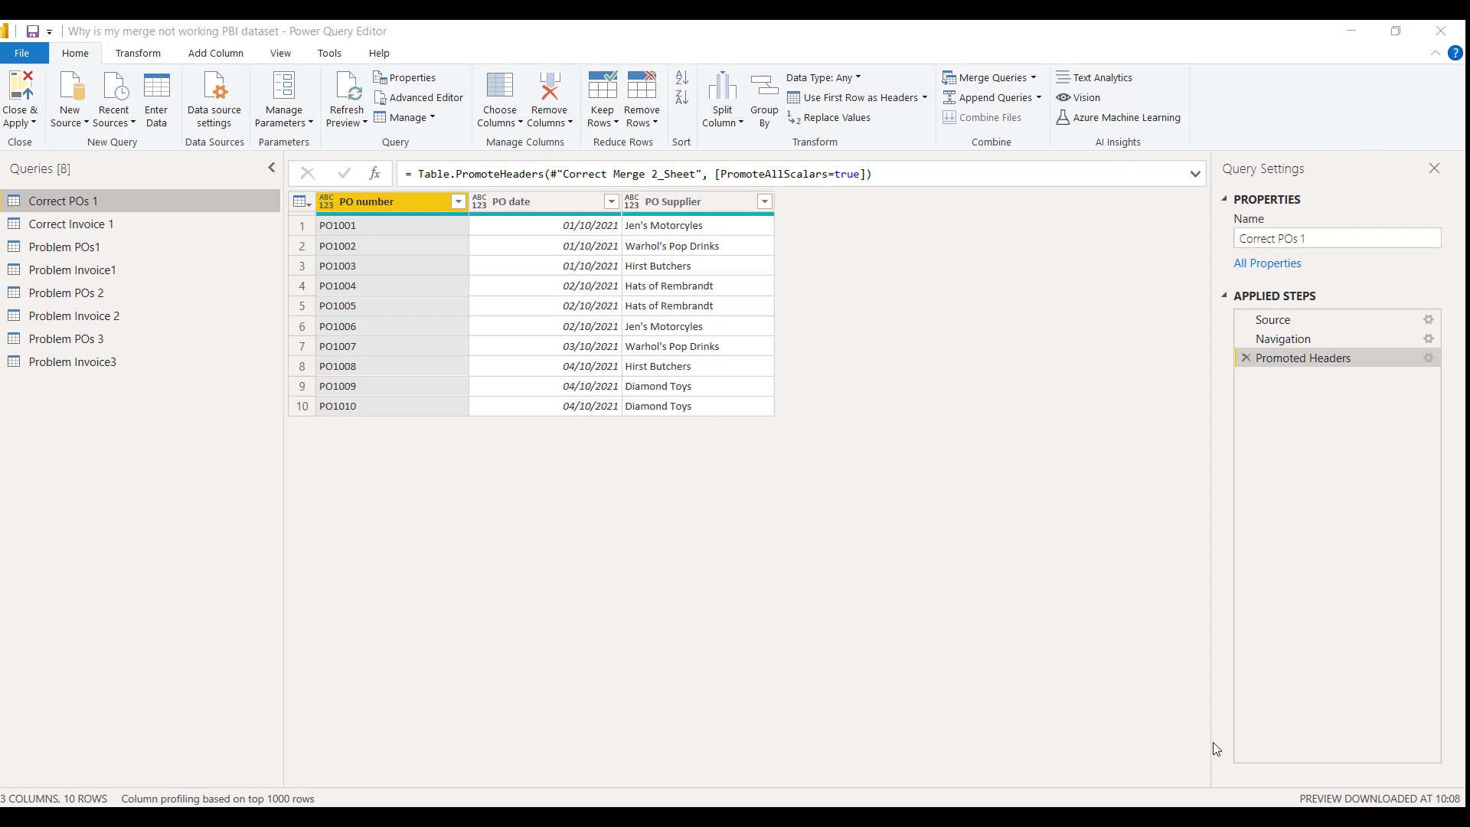
Merge Correct POs 1 with Correct Invoice 1, matching on the PO number columns with a left outer join
{"action": "left_click", "coordinate": [229, 225]}
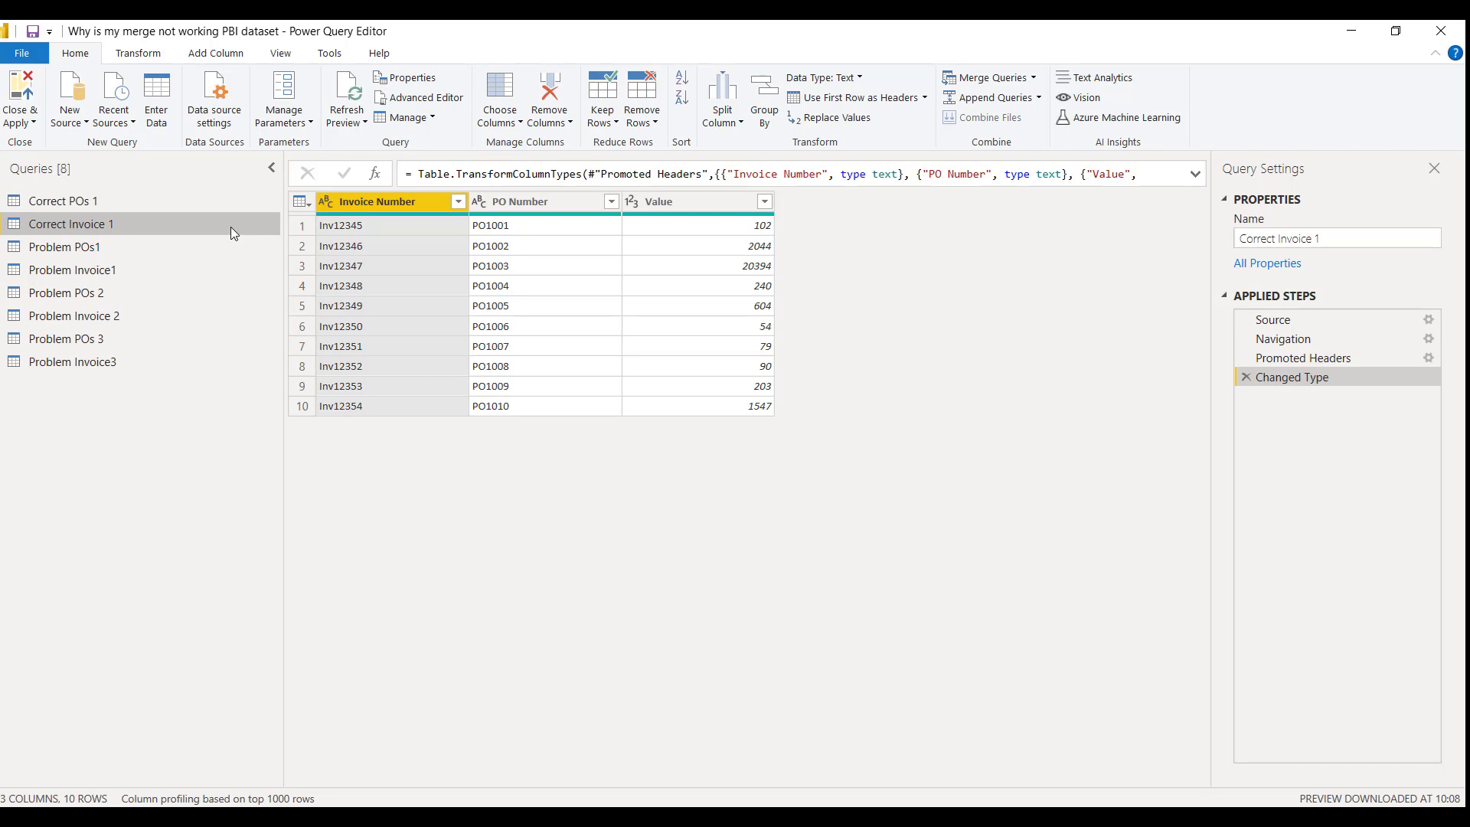
{"action": "left_click", "coordinate": [213, 205]}
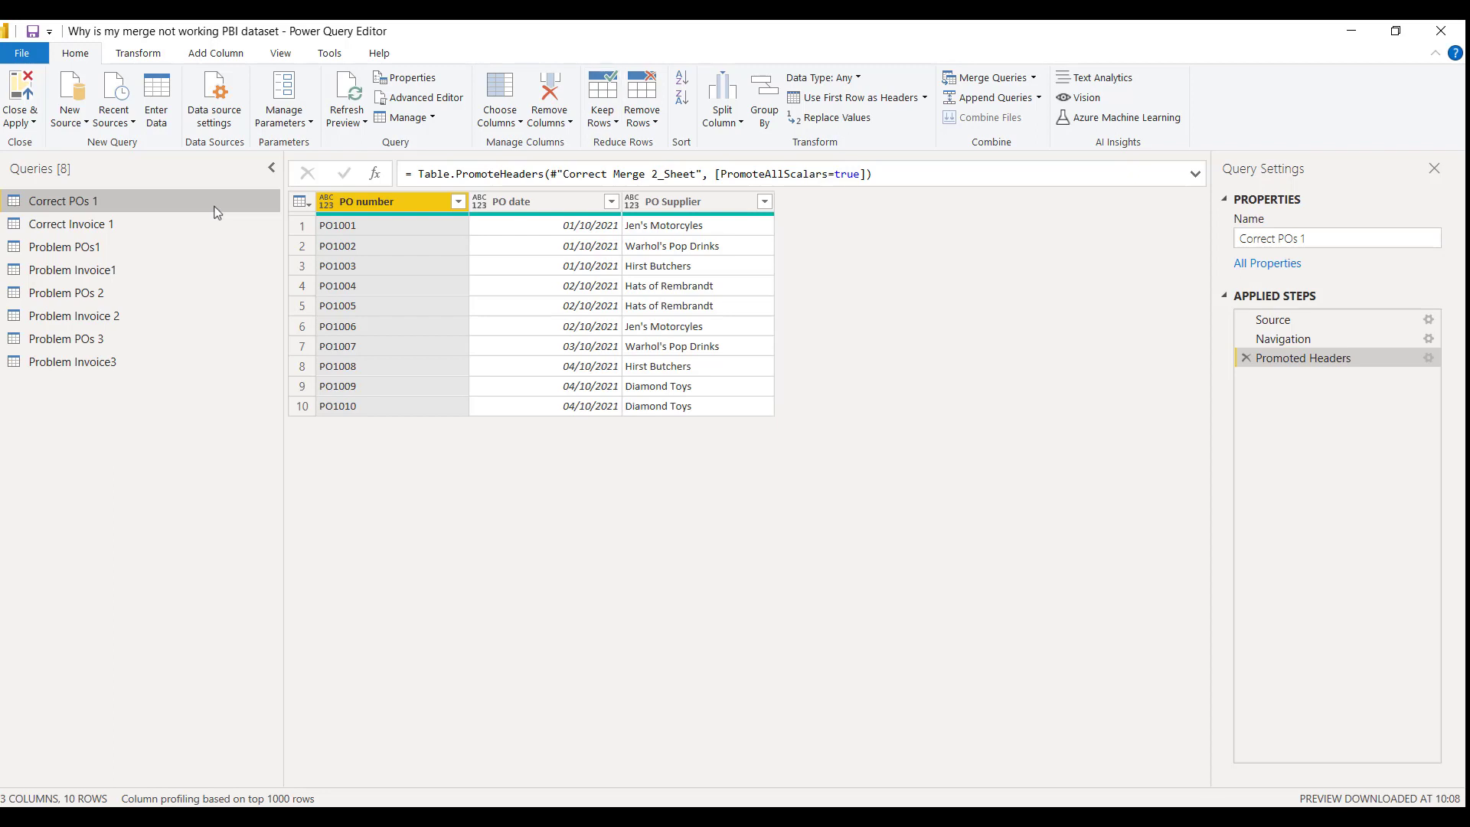
{"action": "left_click", "coordinate": [1015, 78]}
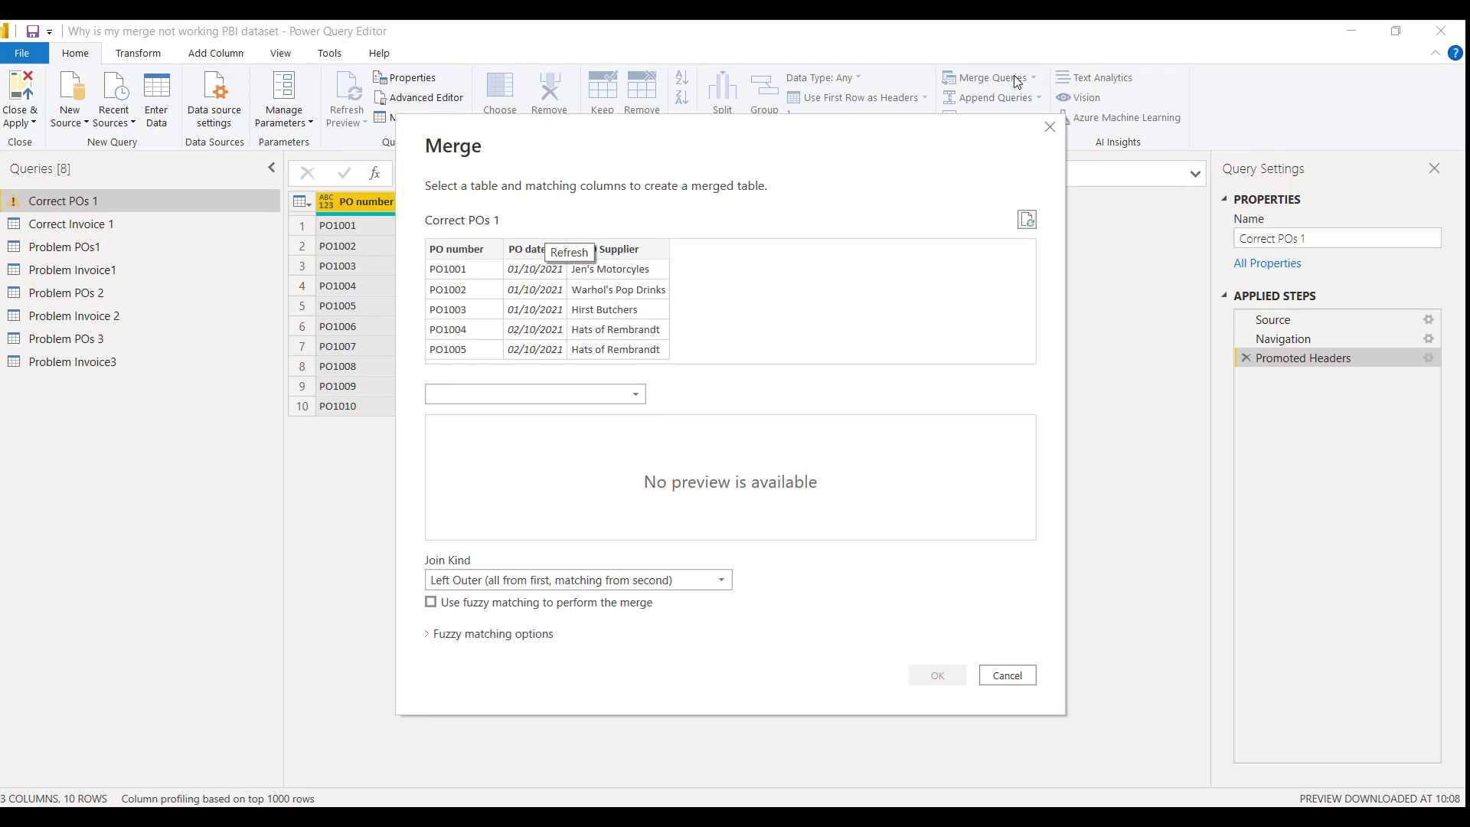
{"action": "left_click", "coordinate": [475, 251]}
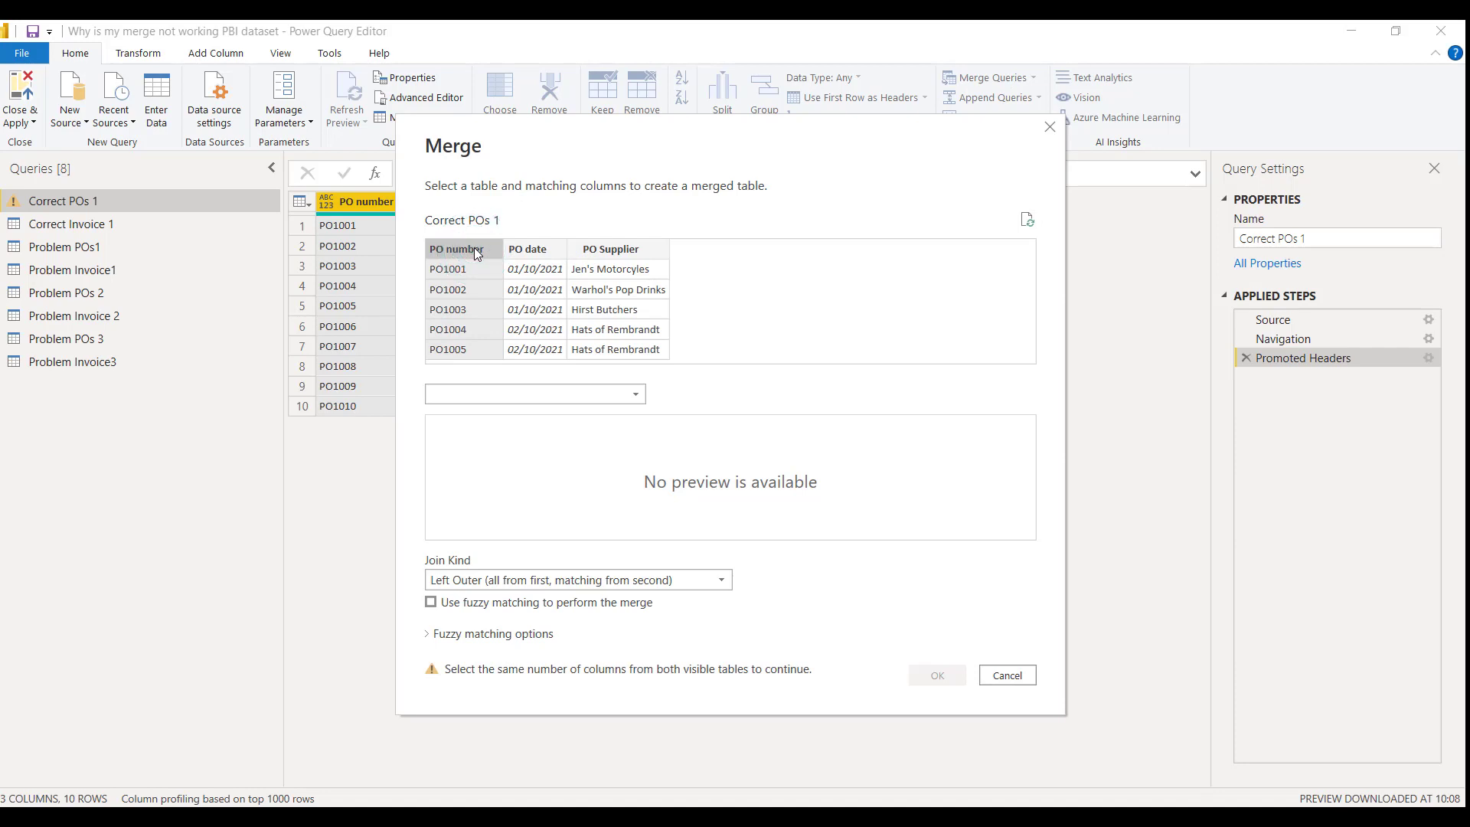
{"action": "left_click", "coordinate": [644, 399]}
{"action": "left_click", "coordinate": [581, 415]}
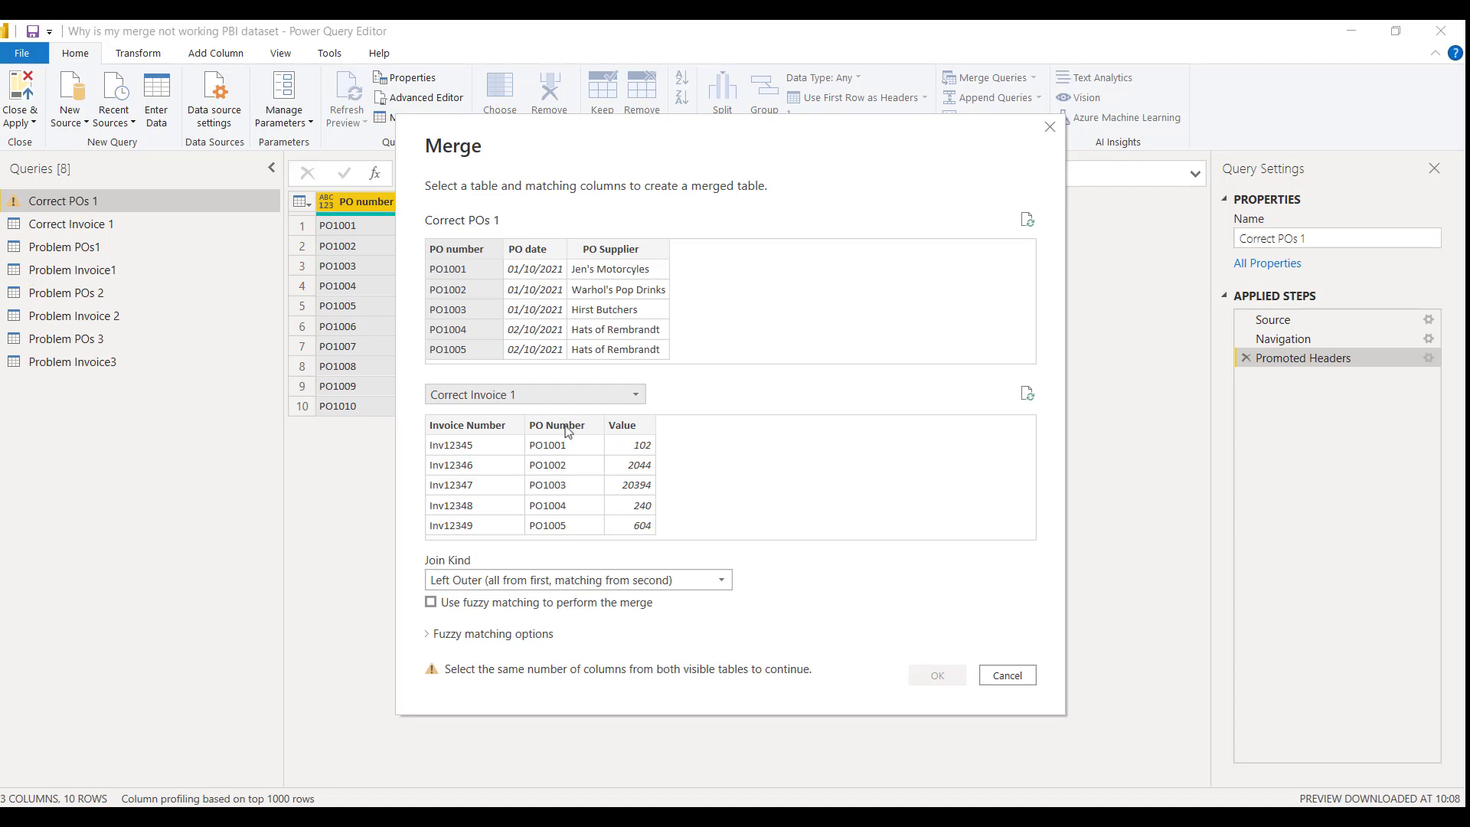
{"action": "left_click", "coordinate": [561, 429]}
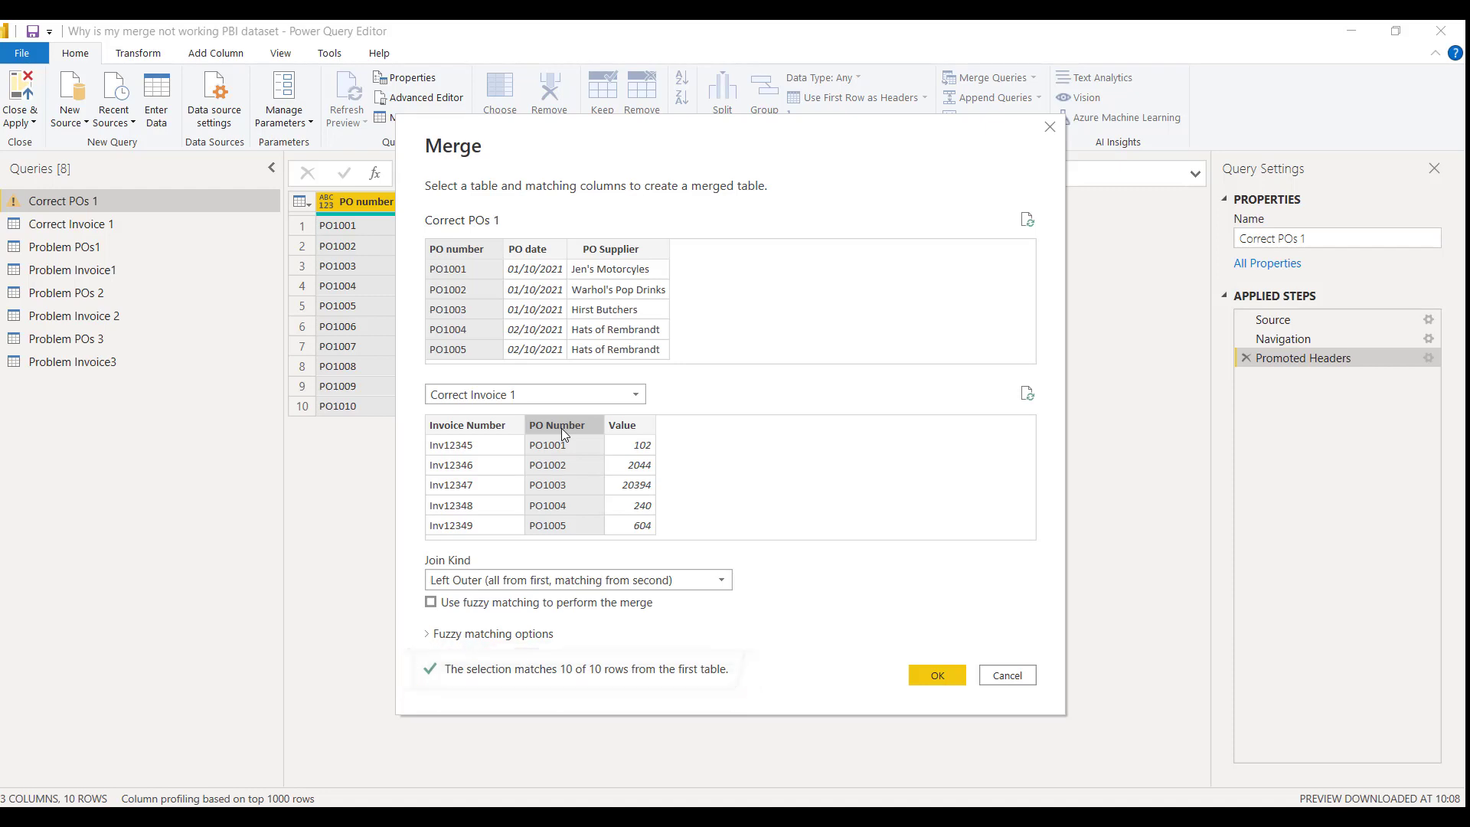
{"action": "left_click", "coordinate": [937, 678]}
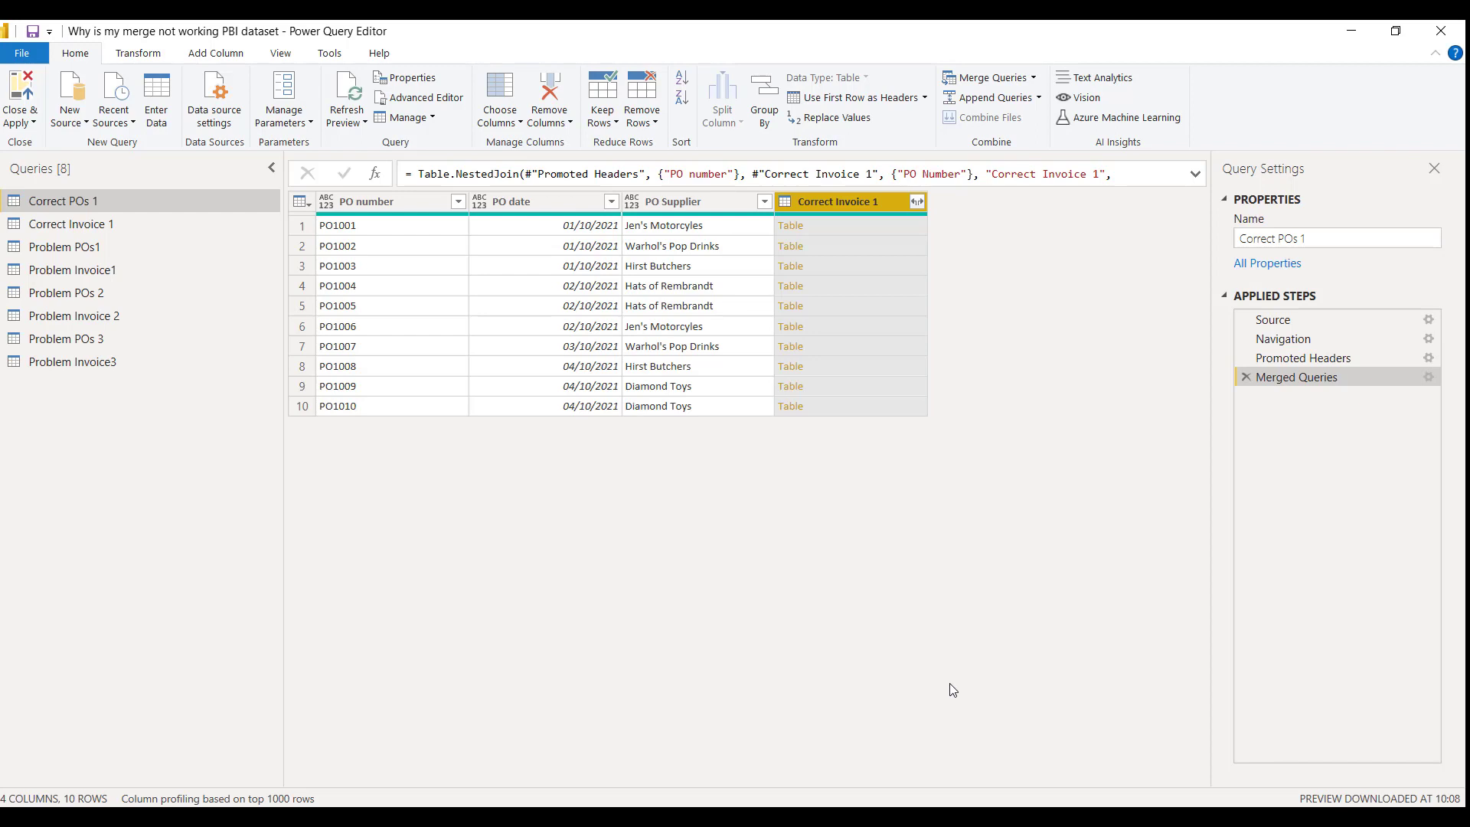
Expand the merged Correct Invoice 1 column to Invoice Number and Value only, without the original column name as prefix
{"action": "left_click", "coordinate": [917, 204]}
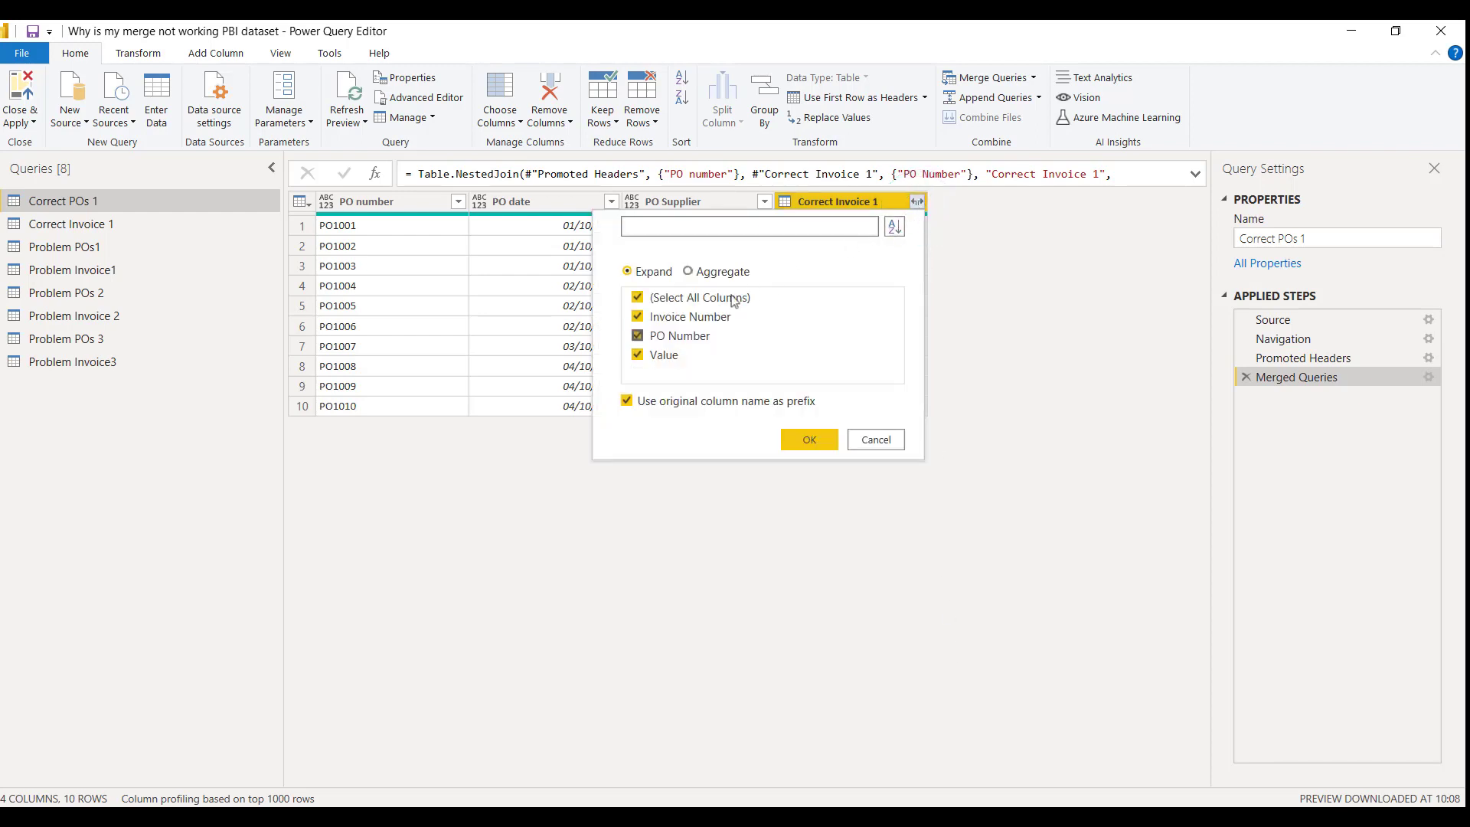
{"action": "left_click", "coordinate": [638, 335]}
{"action": "left_click", "coordinate": [627, 401]}
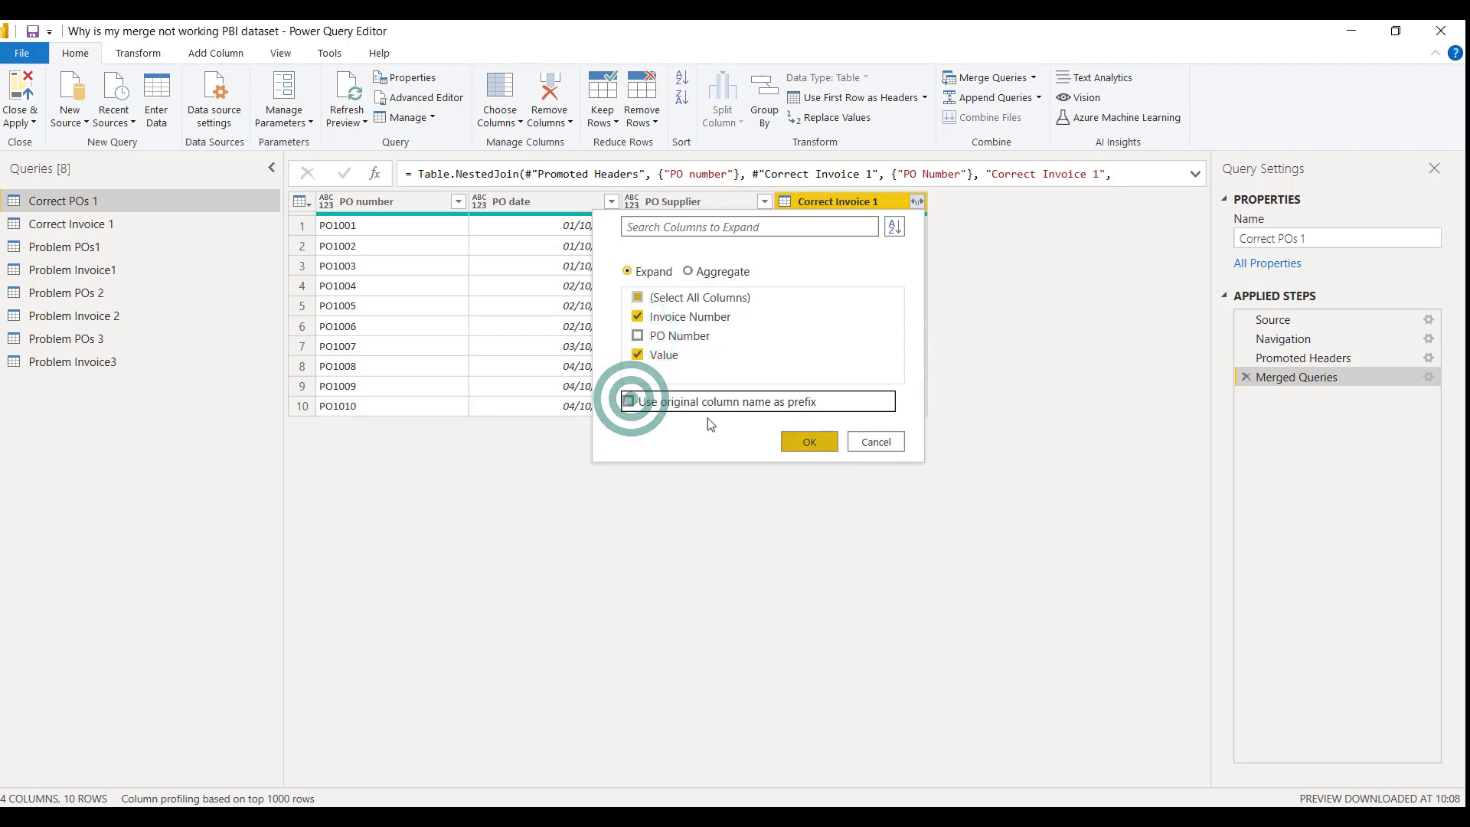
{"action": "left_click", "coordinate": [807, 442]}
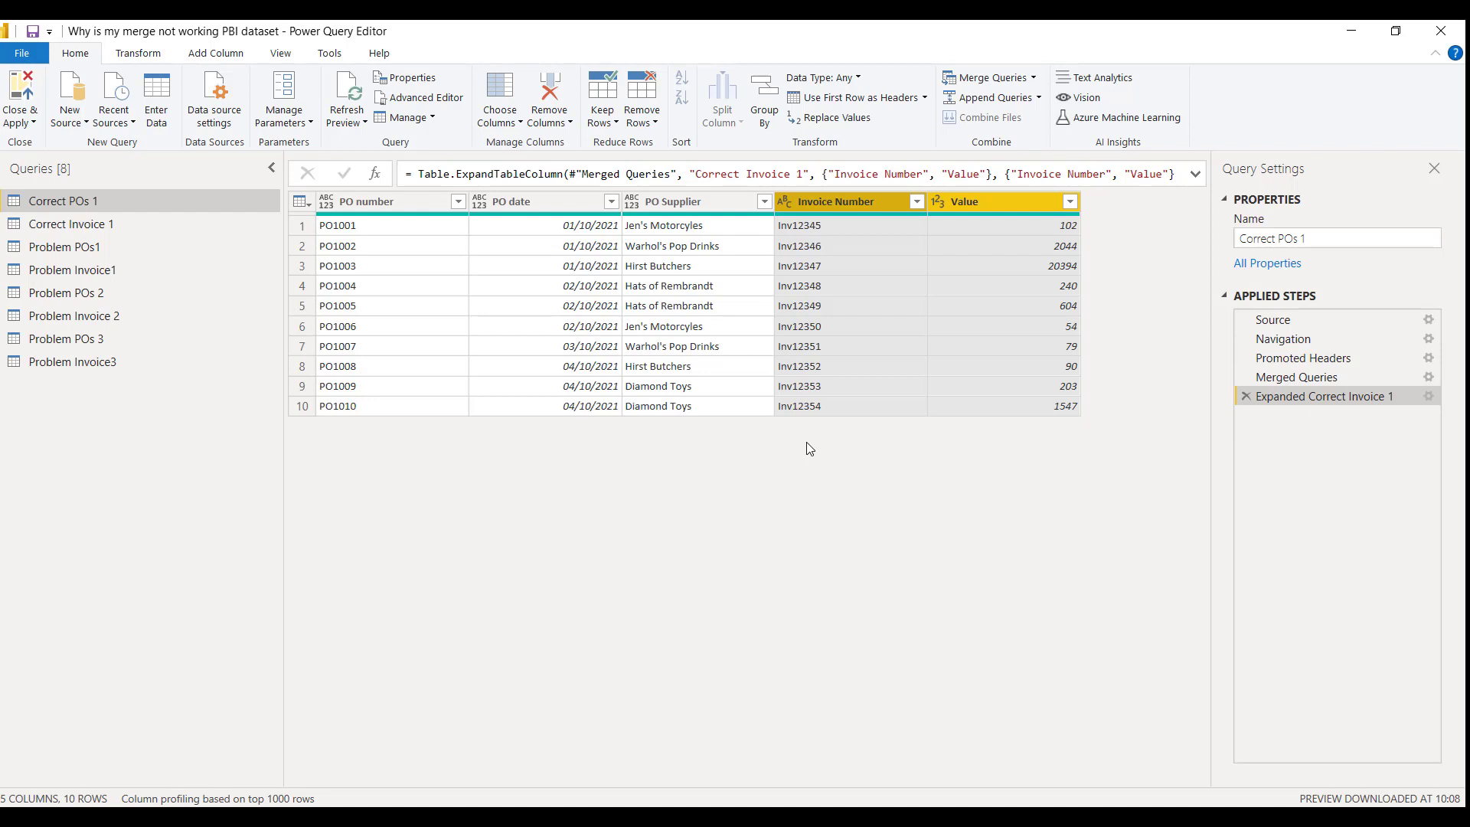
Compare Problem POs1 with Problem Invoice1, and merge the invoices into Problem POs1 on the PO number columns with a left outer join
{"action": "left_click", "coordinate": [150, 253]}
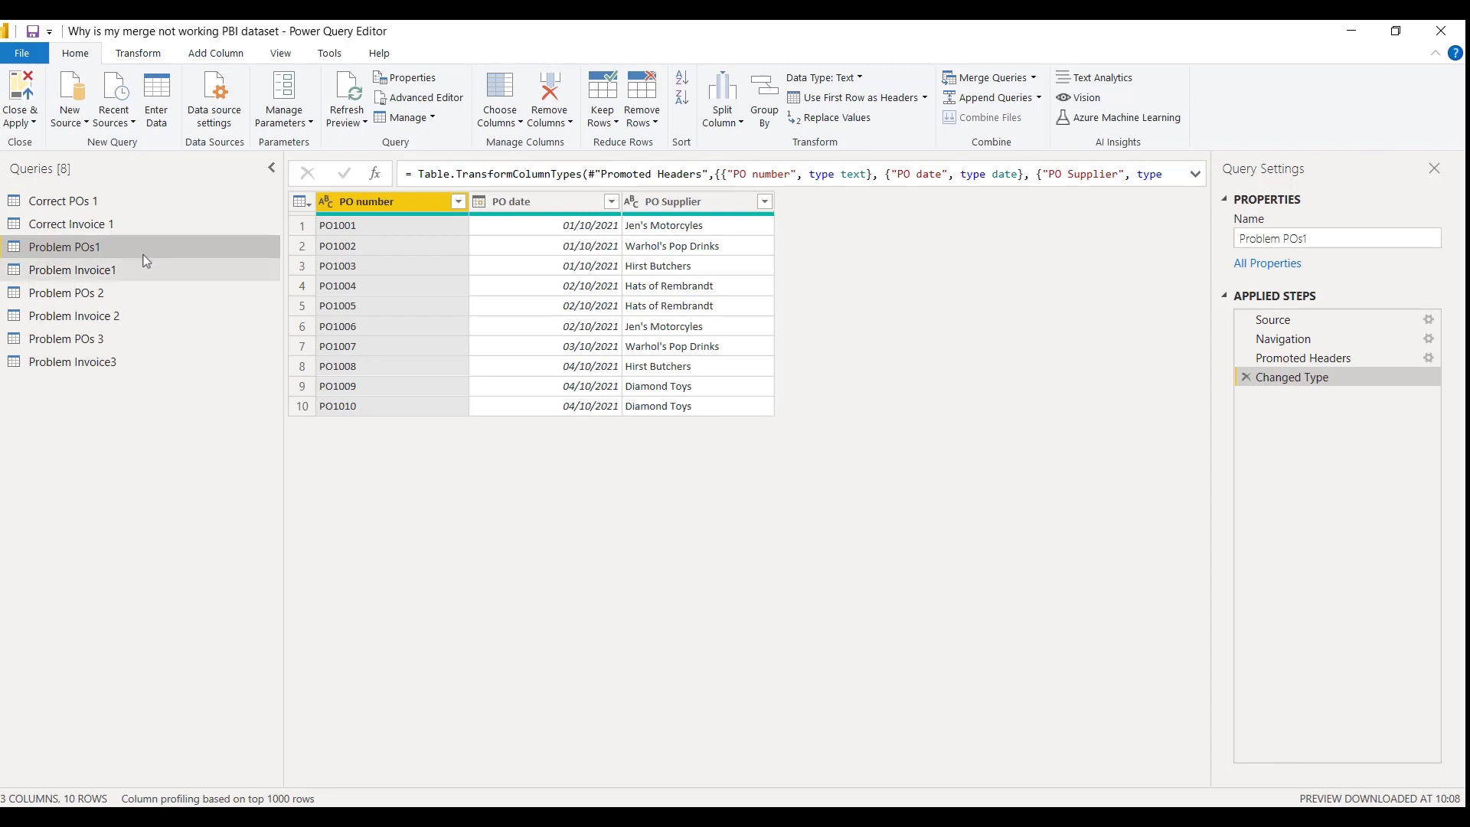
{"action": "left_click", "coordinate": [119, 270]}
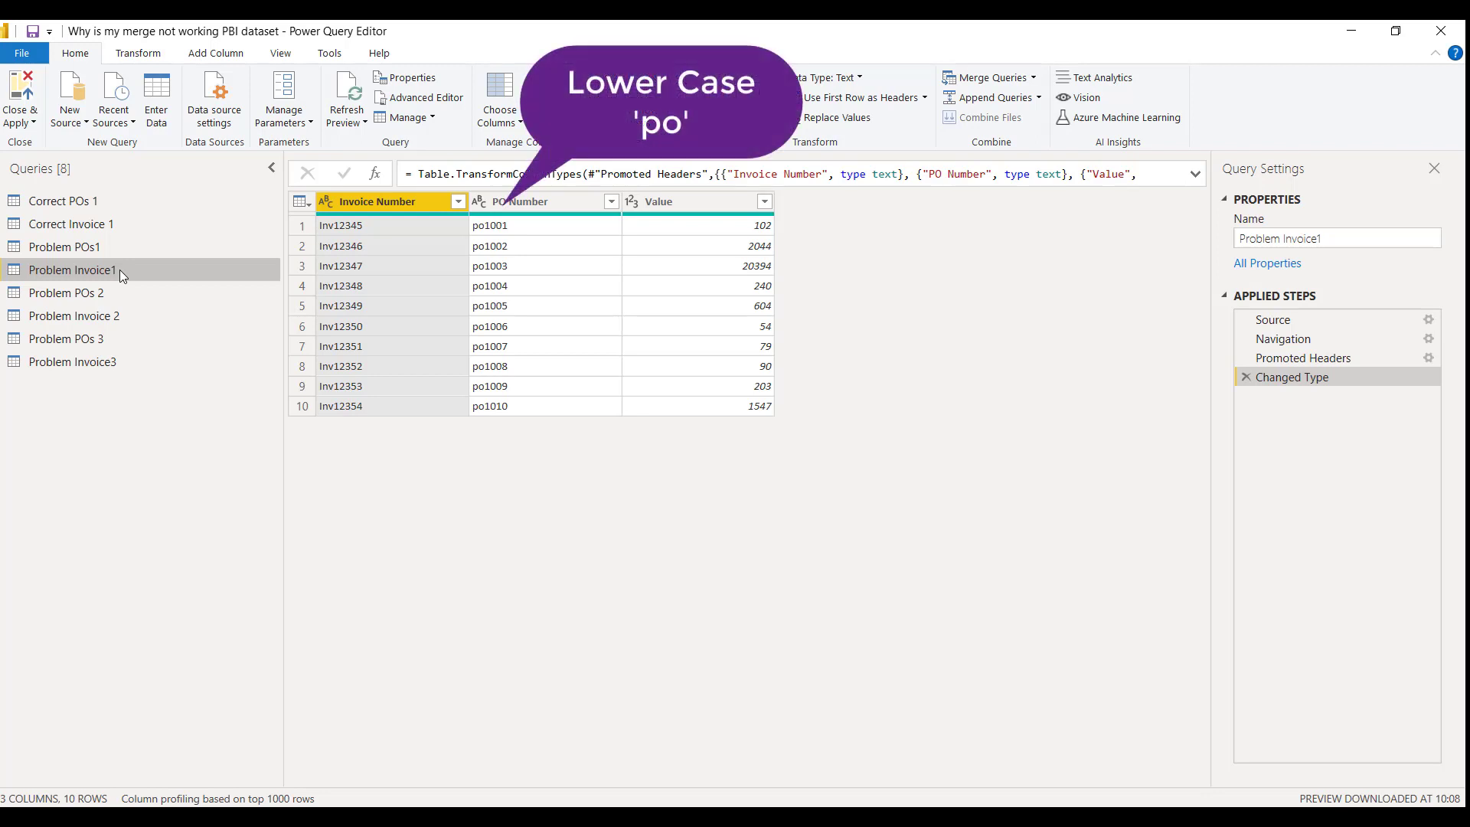
{"action": "left_click", "coordinate": [105, 251]}
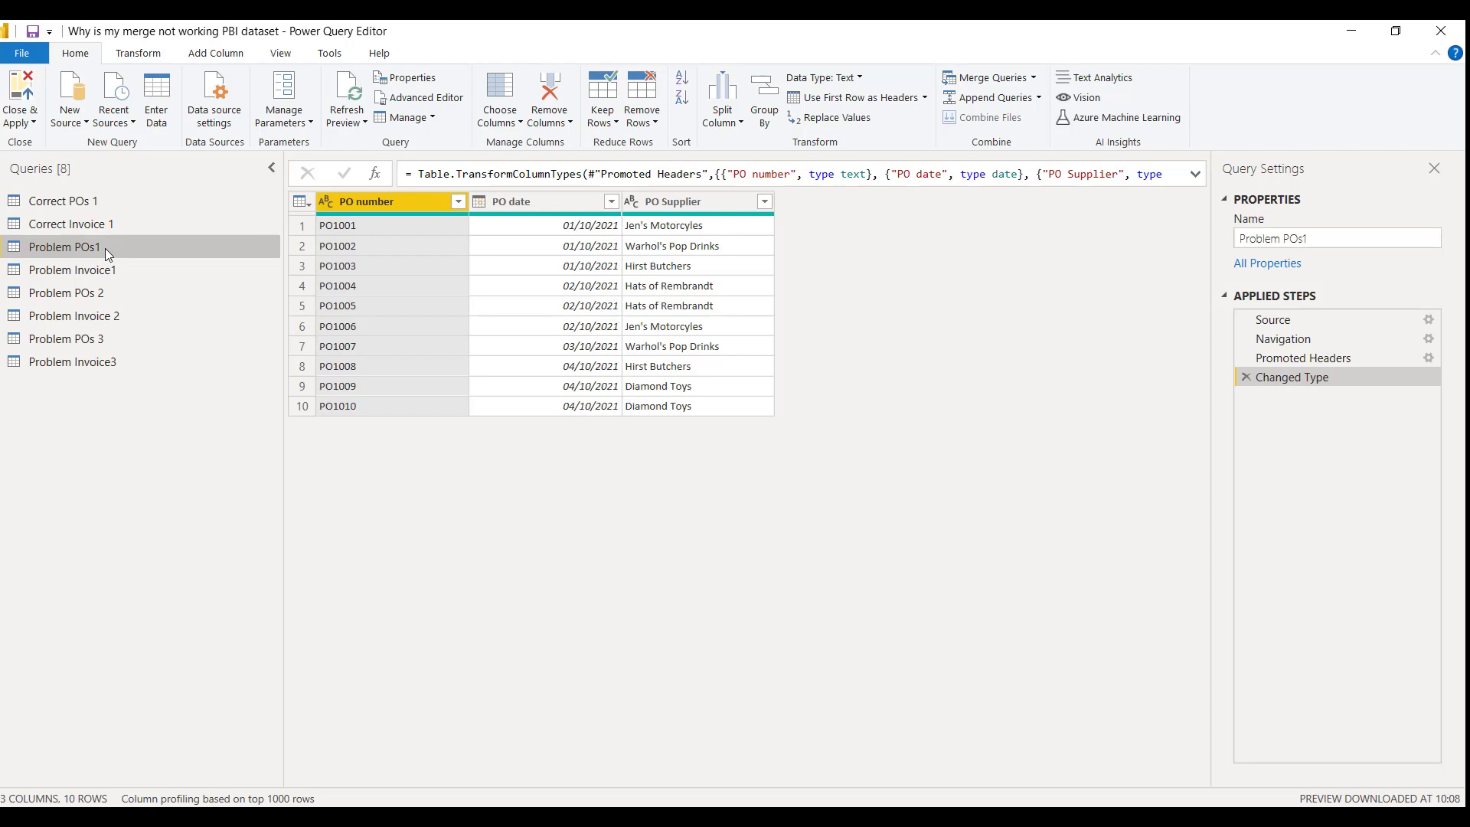
{"action": "left_click", "coordinate": [971, 78]}
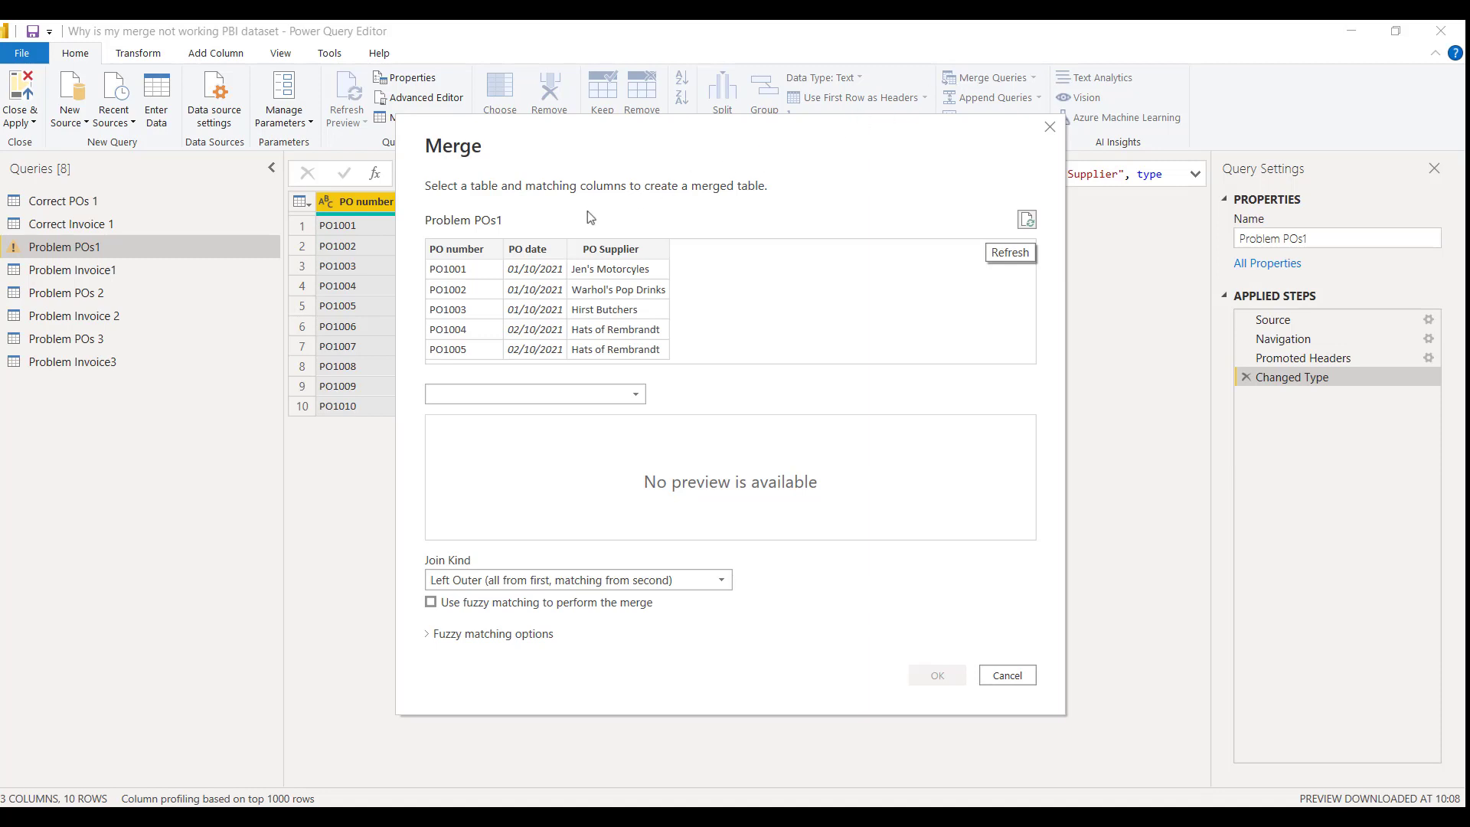
{"action": "left_click", "coordinate": [478, 249]}
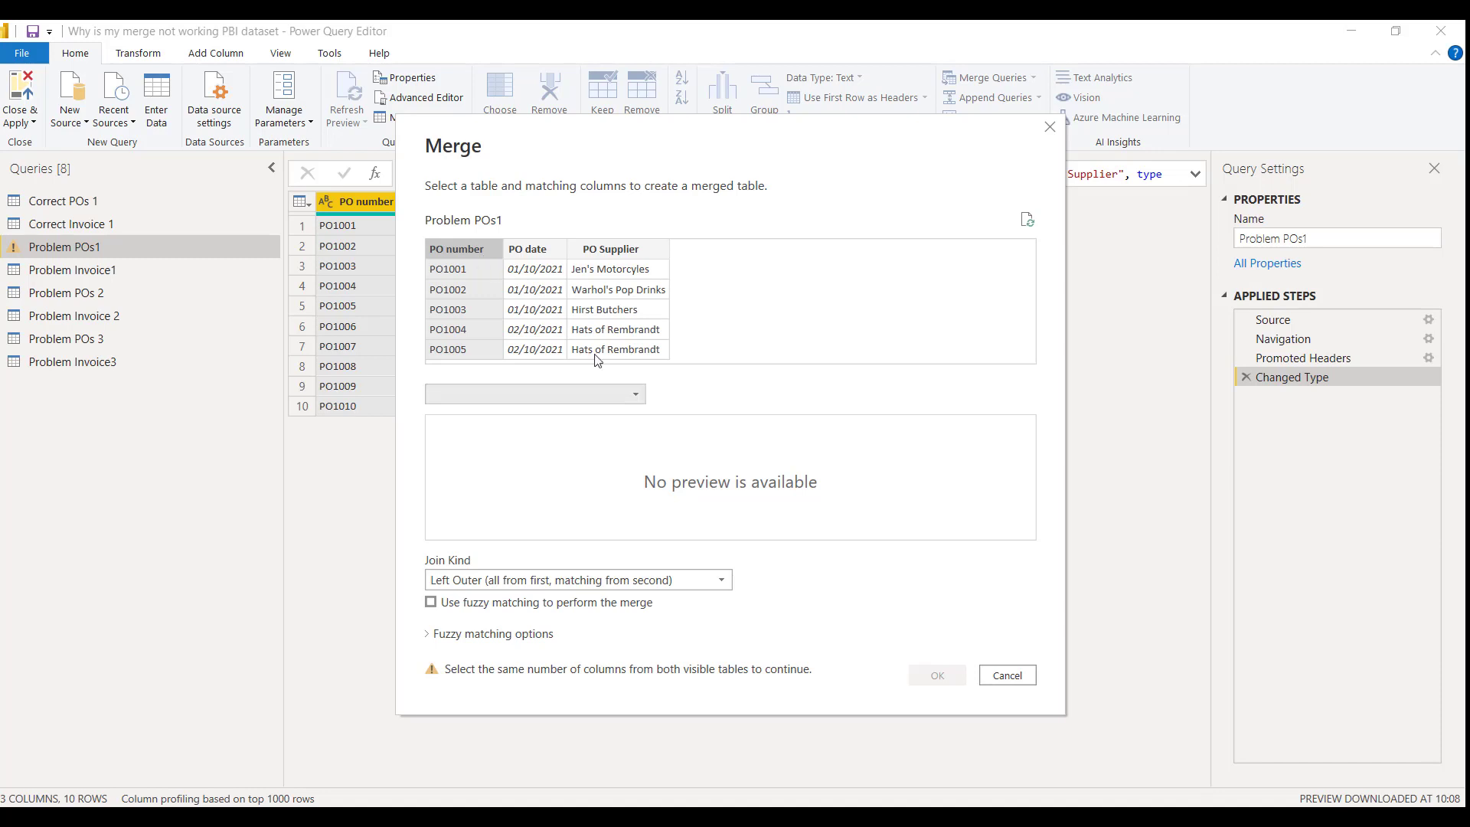
{"action": "left_click", "coordinate": [637, 393]}
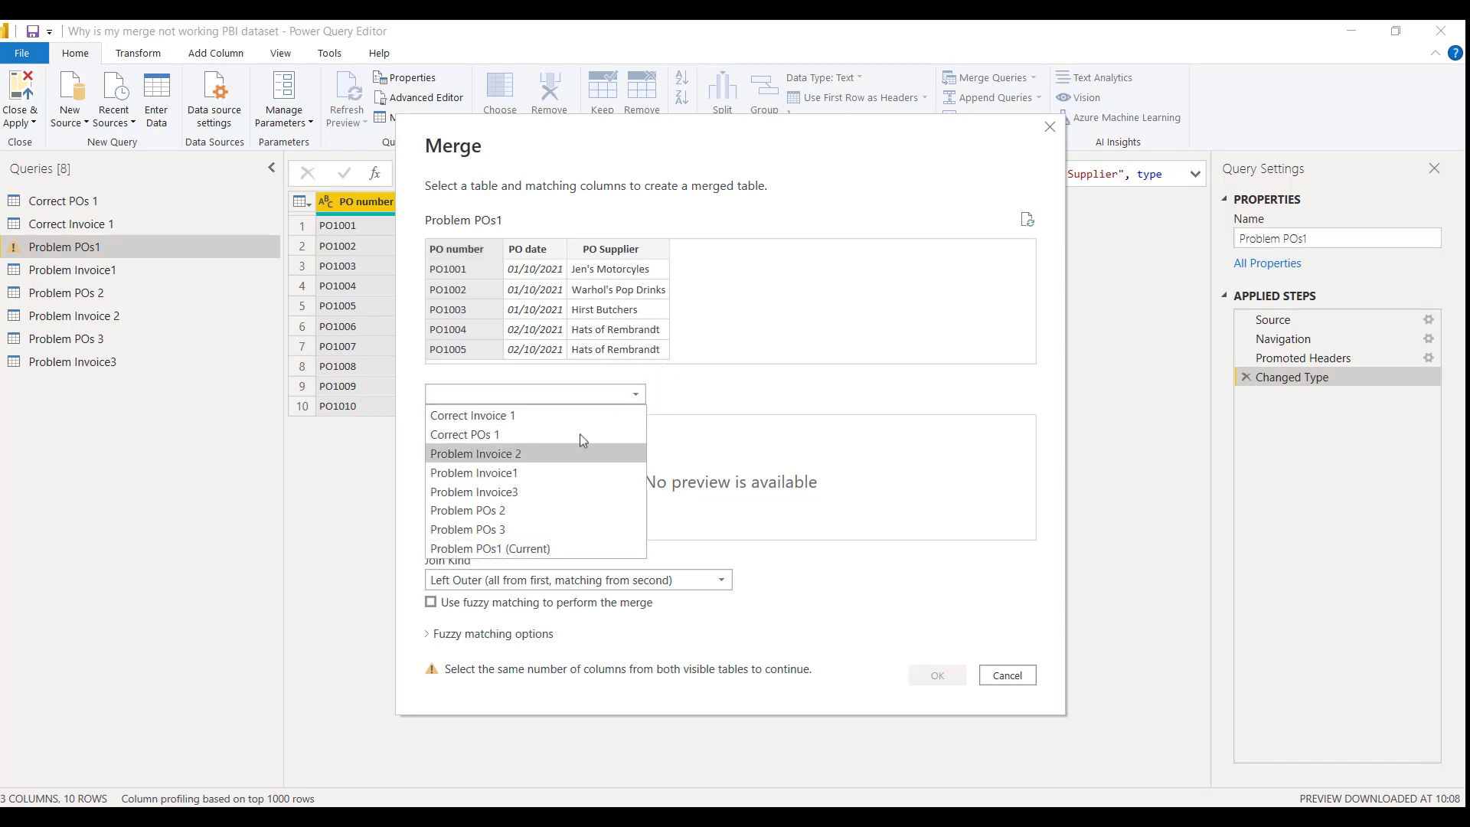
{"action": "left_click", "coordinate": [531, 471]}
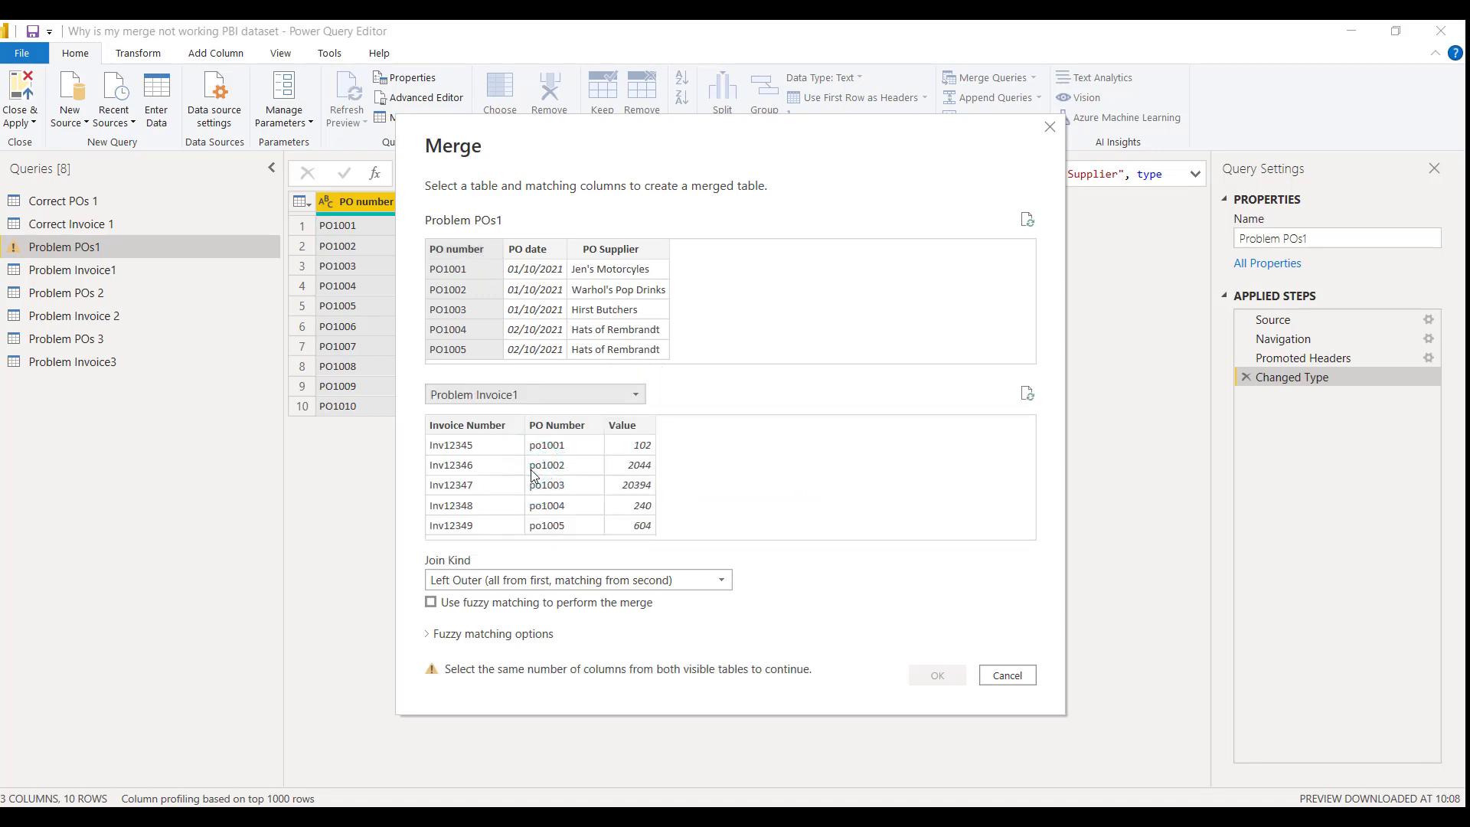
{"action": "left_click", "coordinate": [559, 427]}
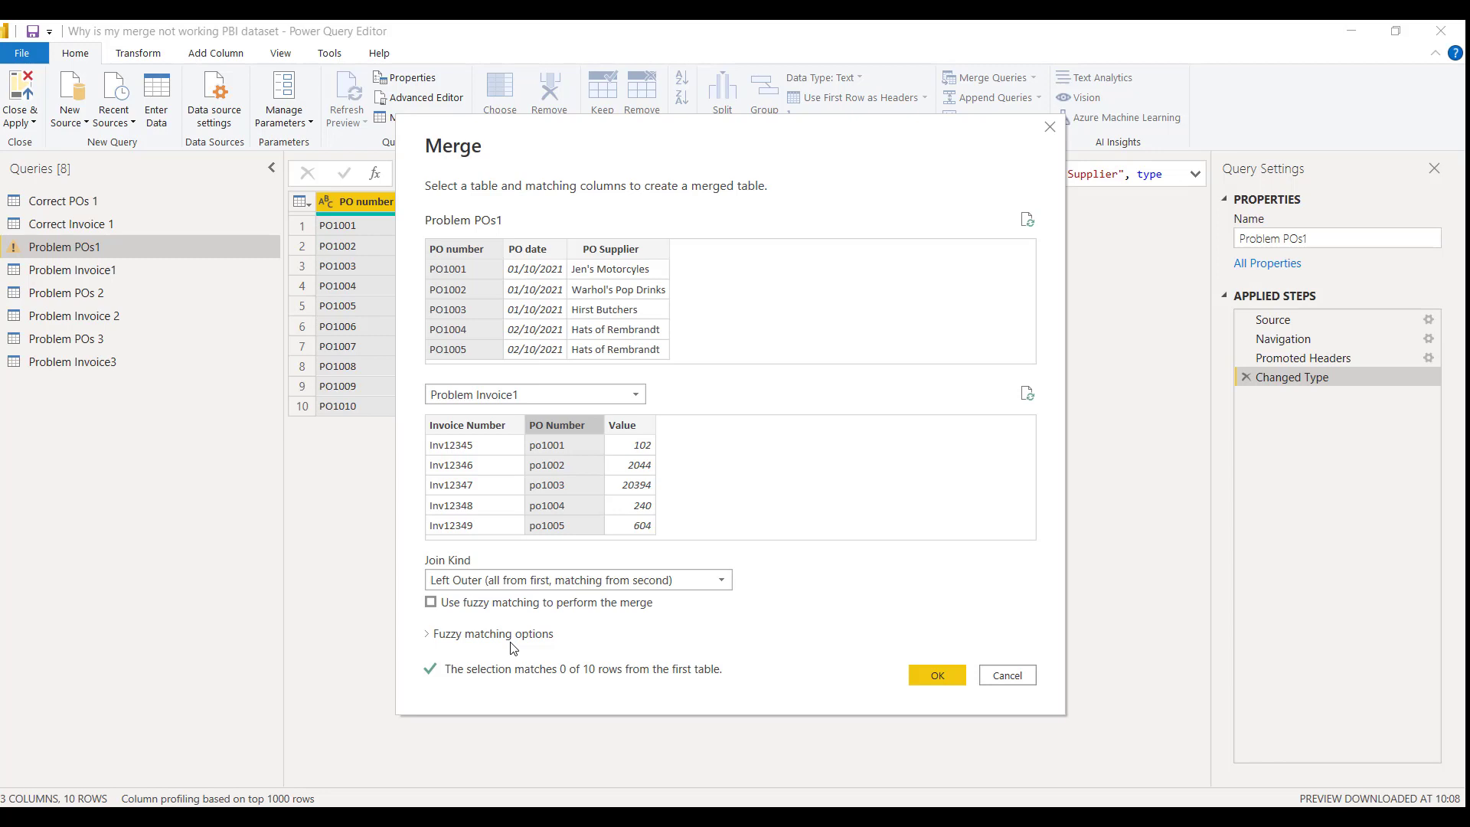
{"action": "left_click", "coordinate": [940, 677]}
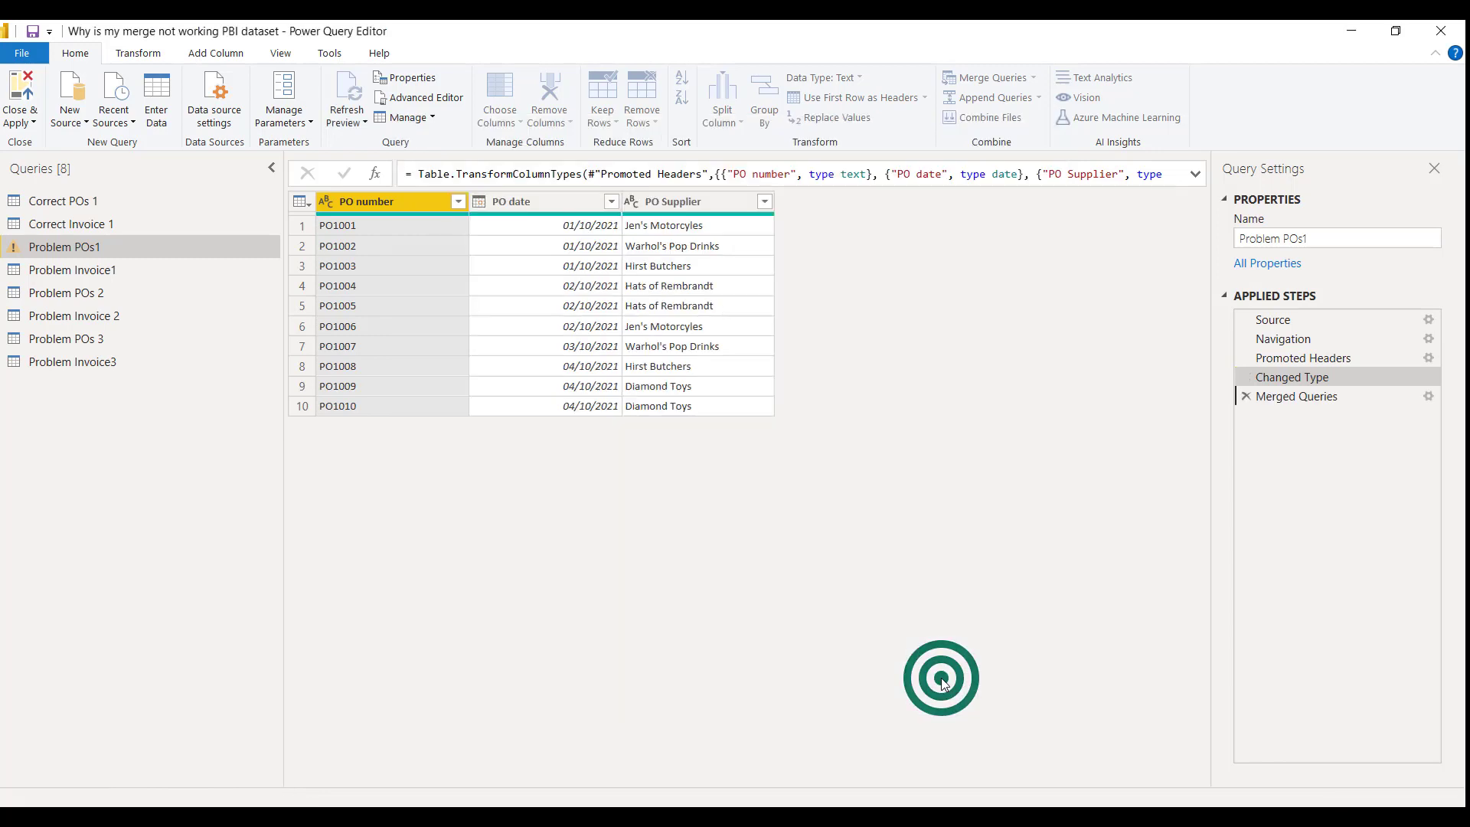
Expand the merged Problem Invoice1 column to Invoice Number and Value, leaving out PO Number
{"action": "left_click", "coordinate": [918, 203]}
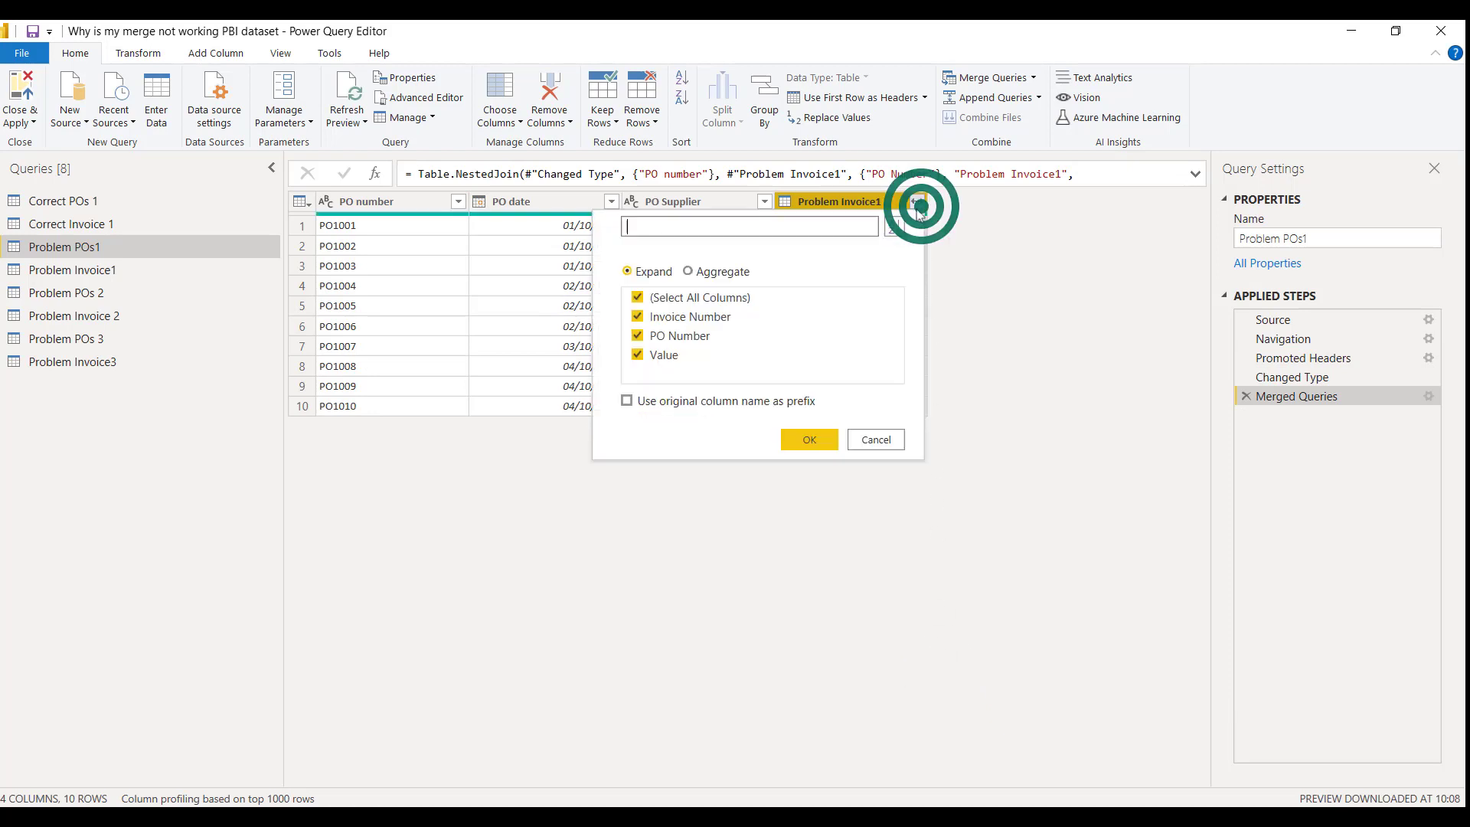
{"action": "left_click", "coordinate": [673, 338]}
{"action": "left_click", "coordinate": [816, 439]}
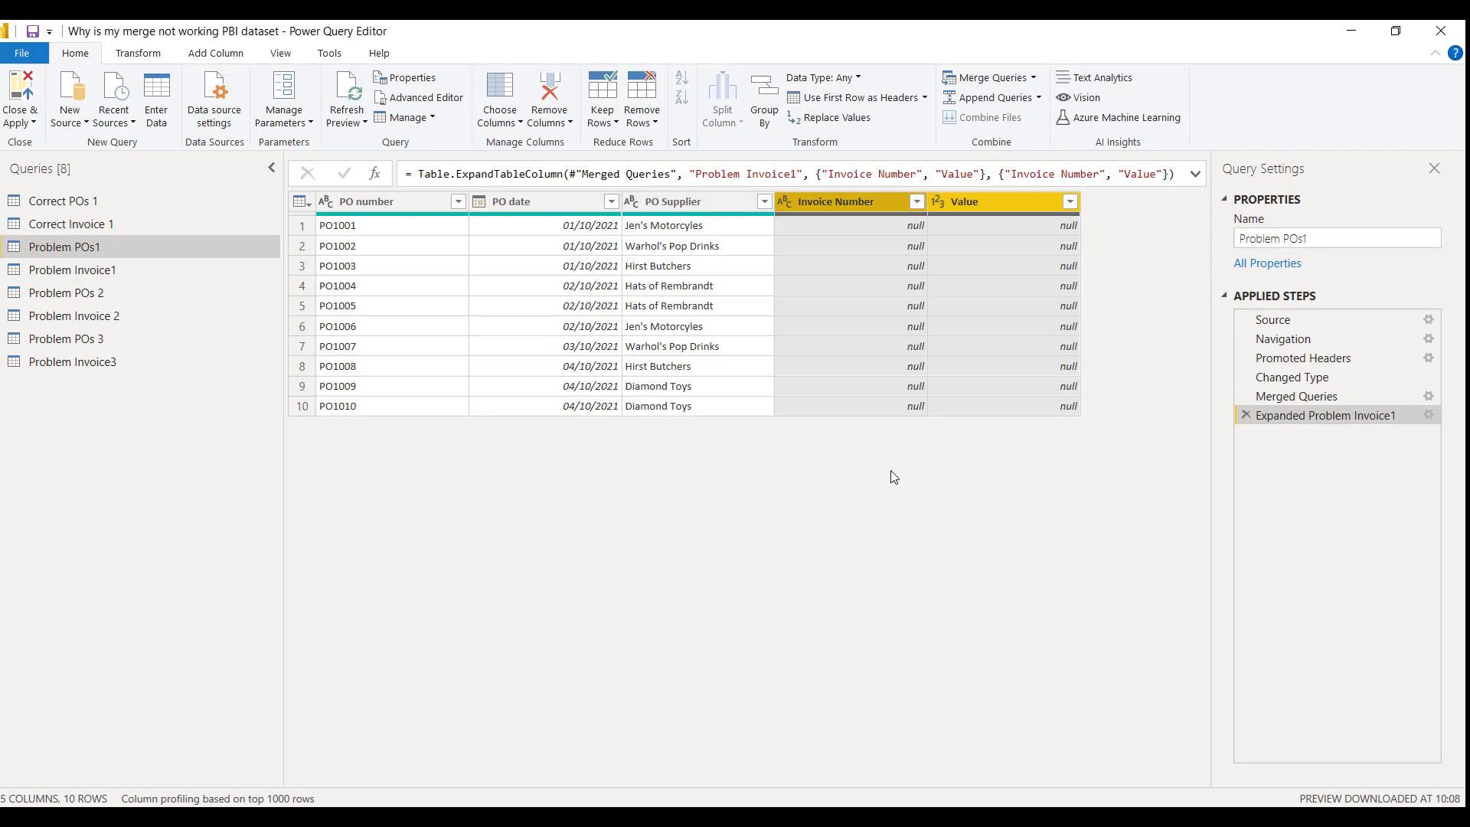
Convert the PO Number column of Problem Invoice1 to uppercase and check the merged result in Problem POs1
{"action": "left_click", "coordinate": [162, 269]}
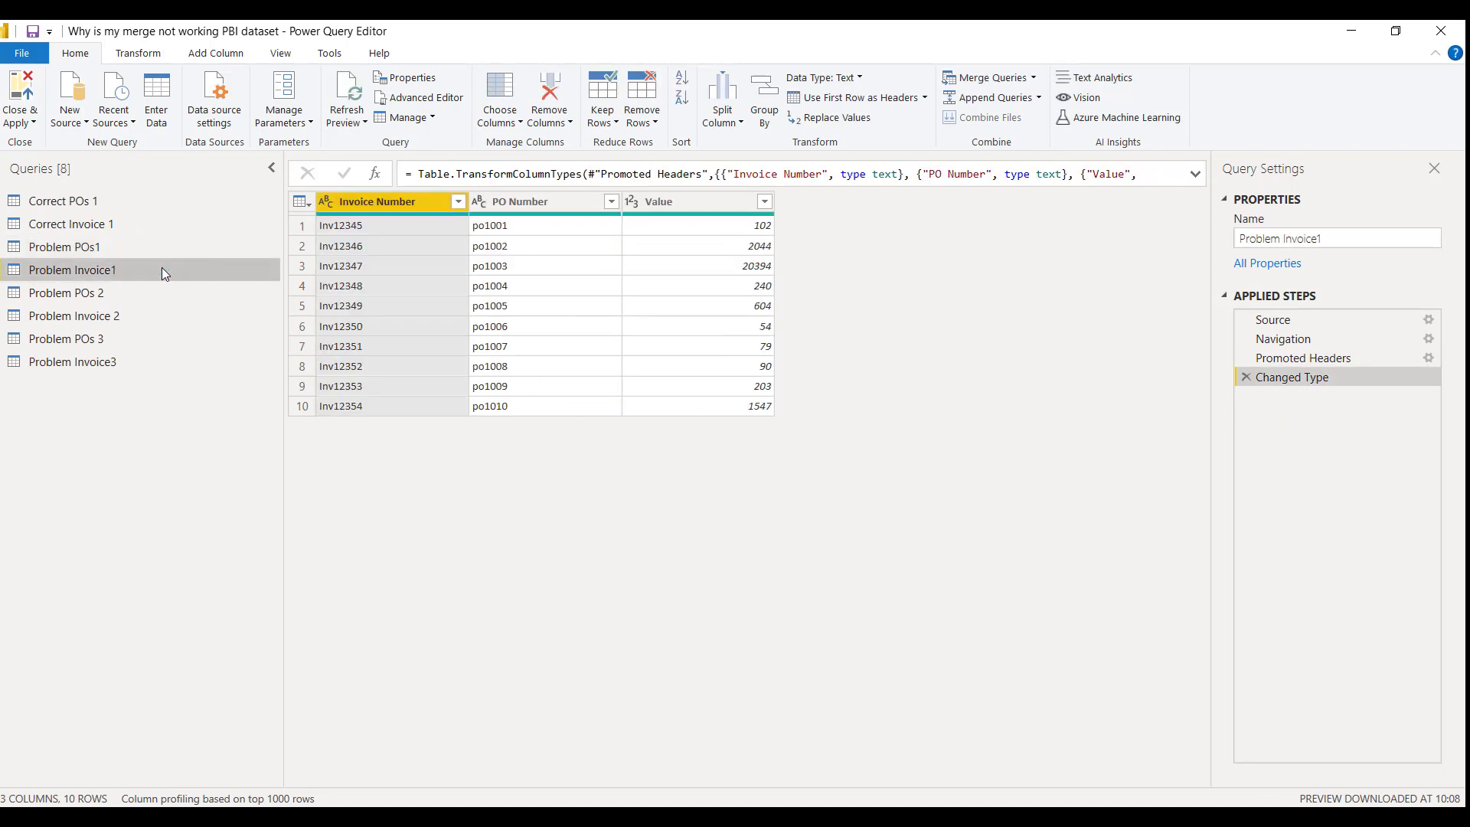
{"action": "left_click", "coordinate": [497, 202]}
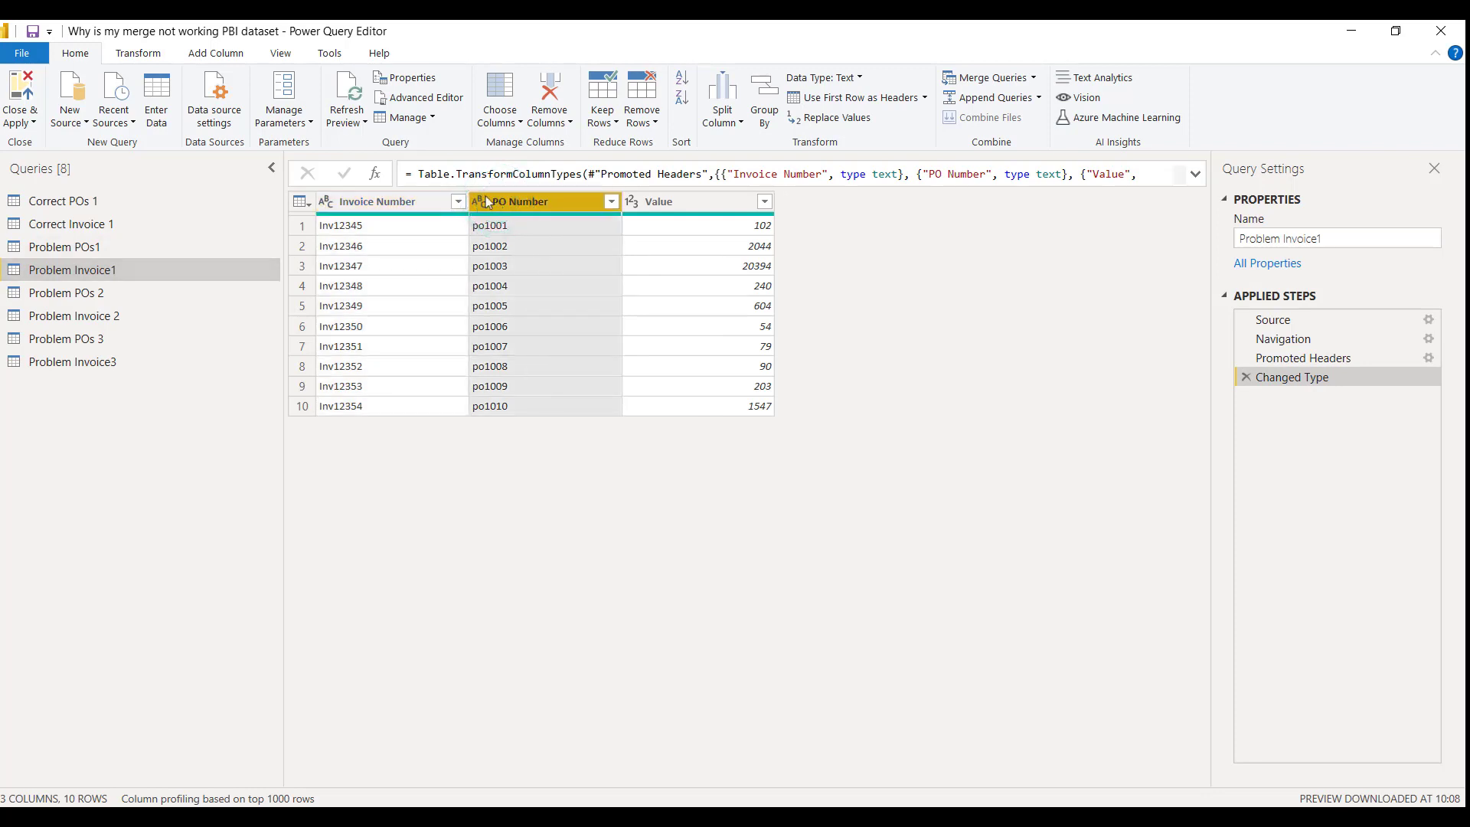
{"action": "left_click", "coordinate": [163, 55]}
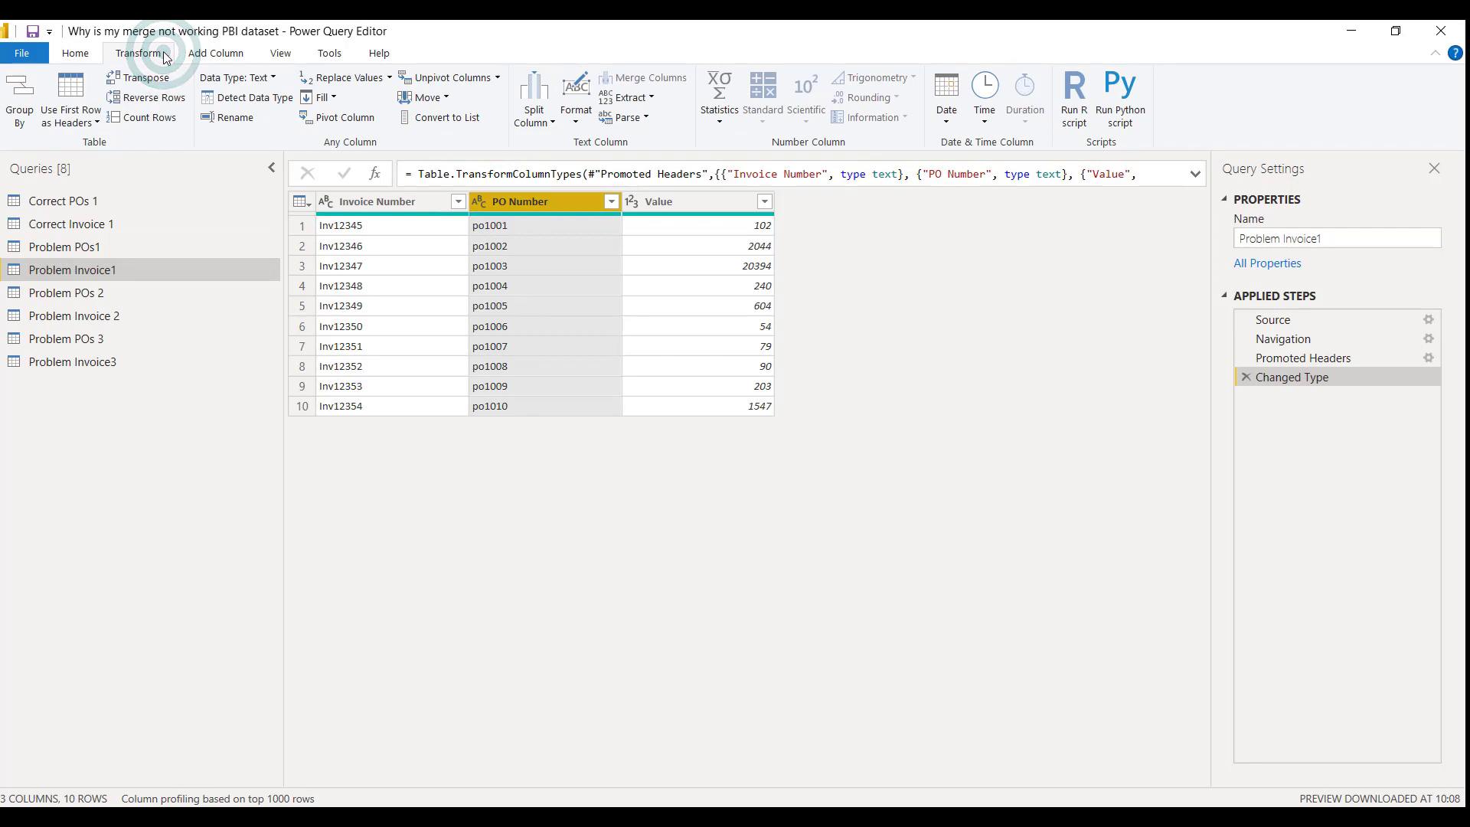
{"action": "left_click", "coordinate": [573, 113]}
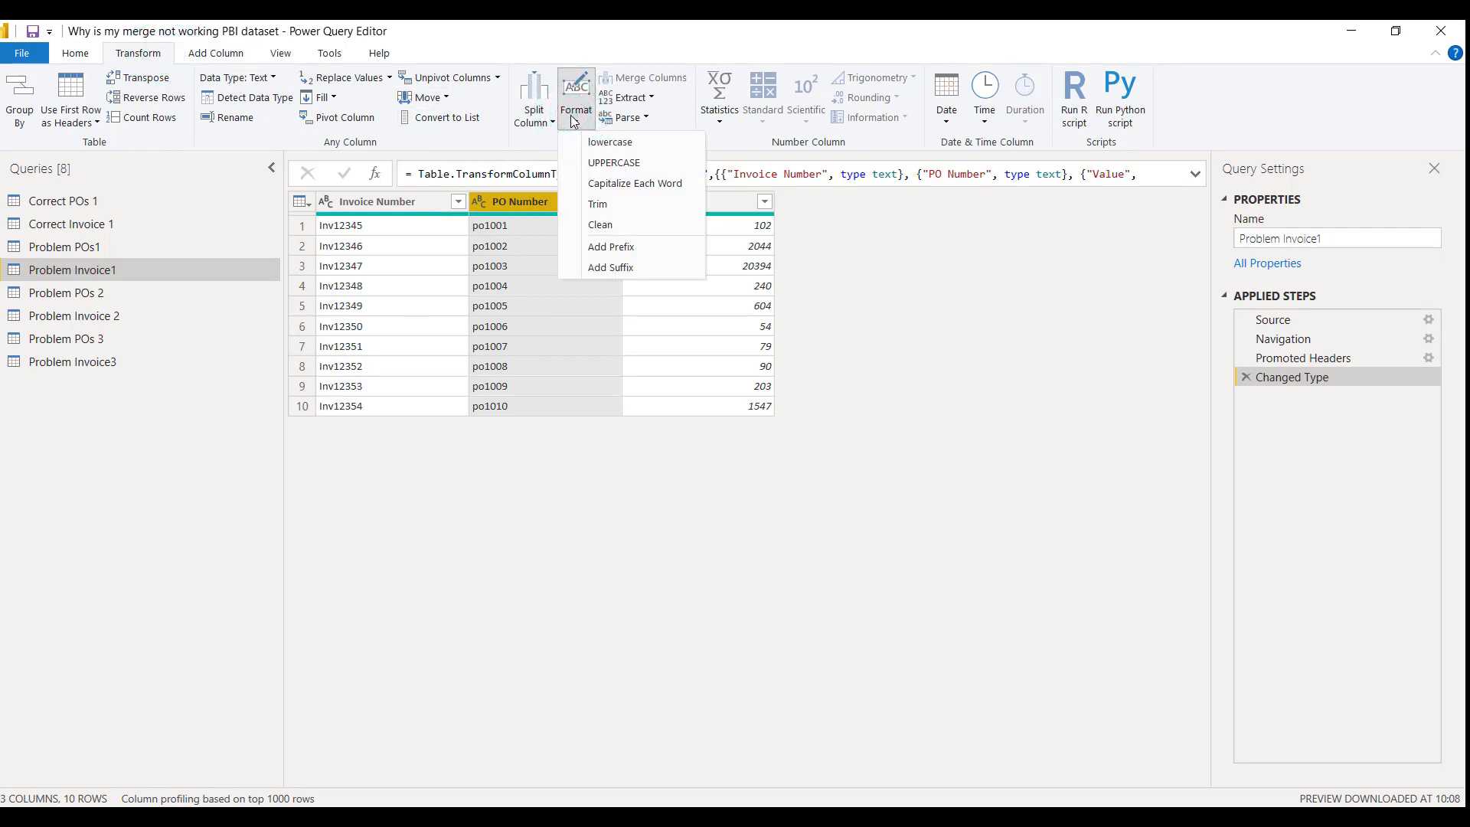
{"action": "left_click", "coordinate": [609, 163]}
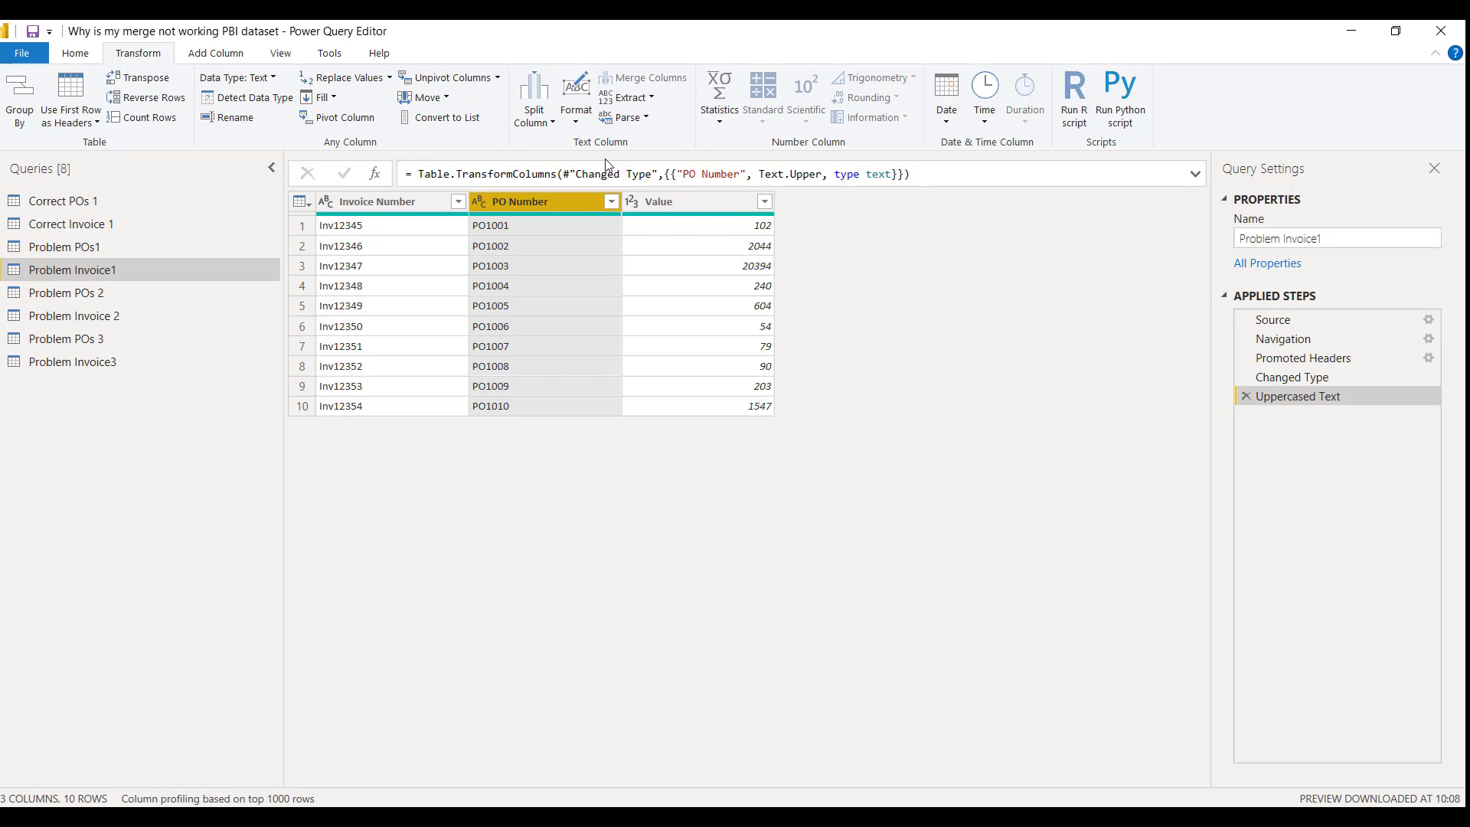
{"action": "left_click", "coordinate": [172, 246]}
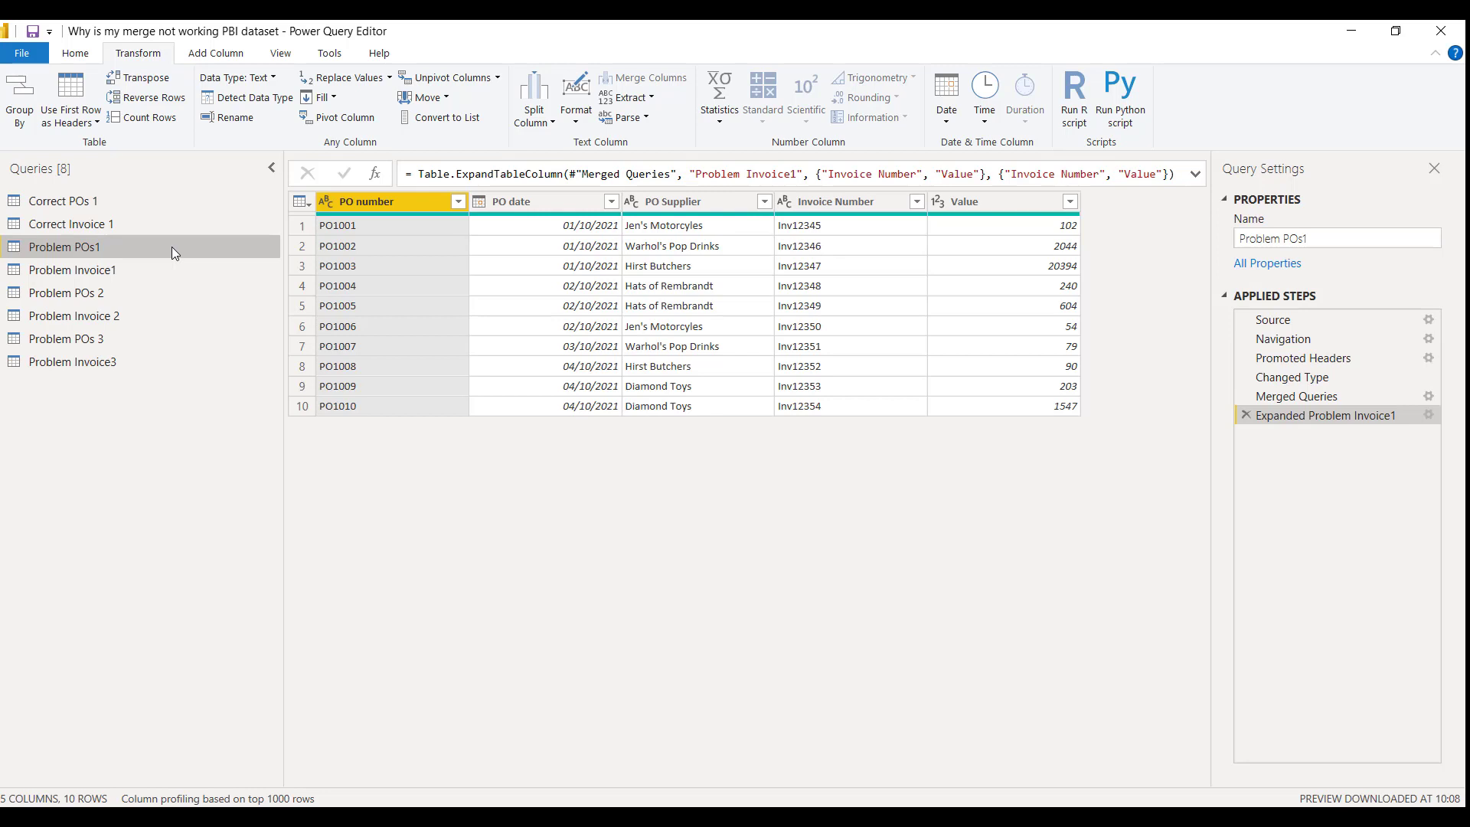
Remove the Uppercased Text step from the Problem Invoice1 query
{"action": "left_click", "coordinate": [108, 271]}
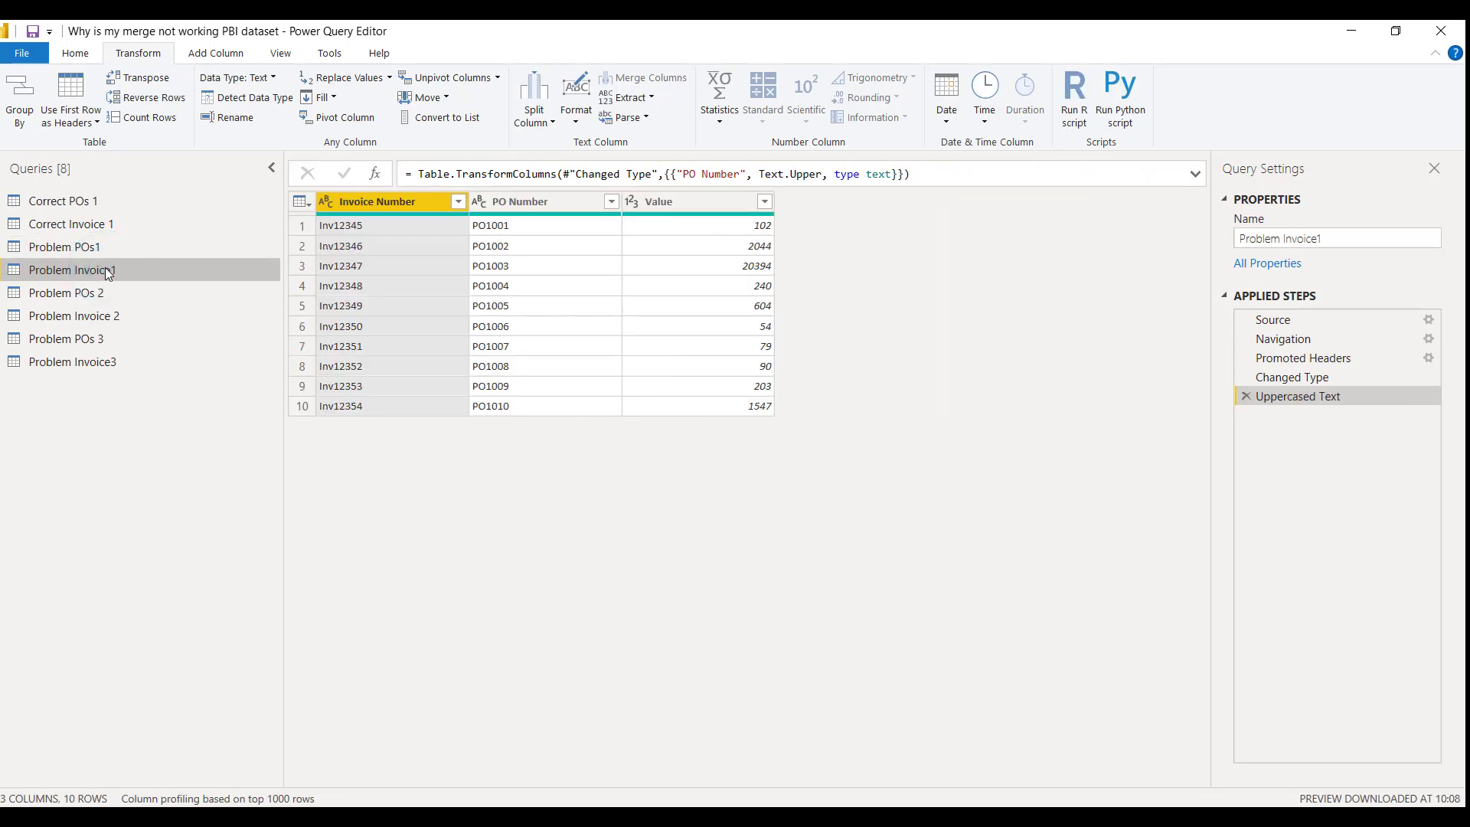
{"action": "left_click", "coordinate": [1245, 396]}
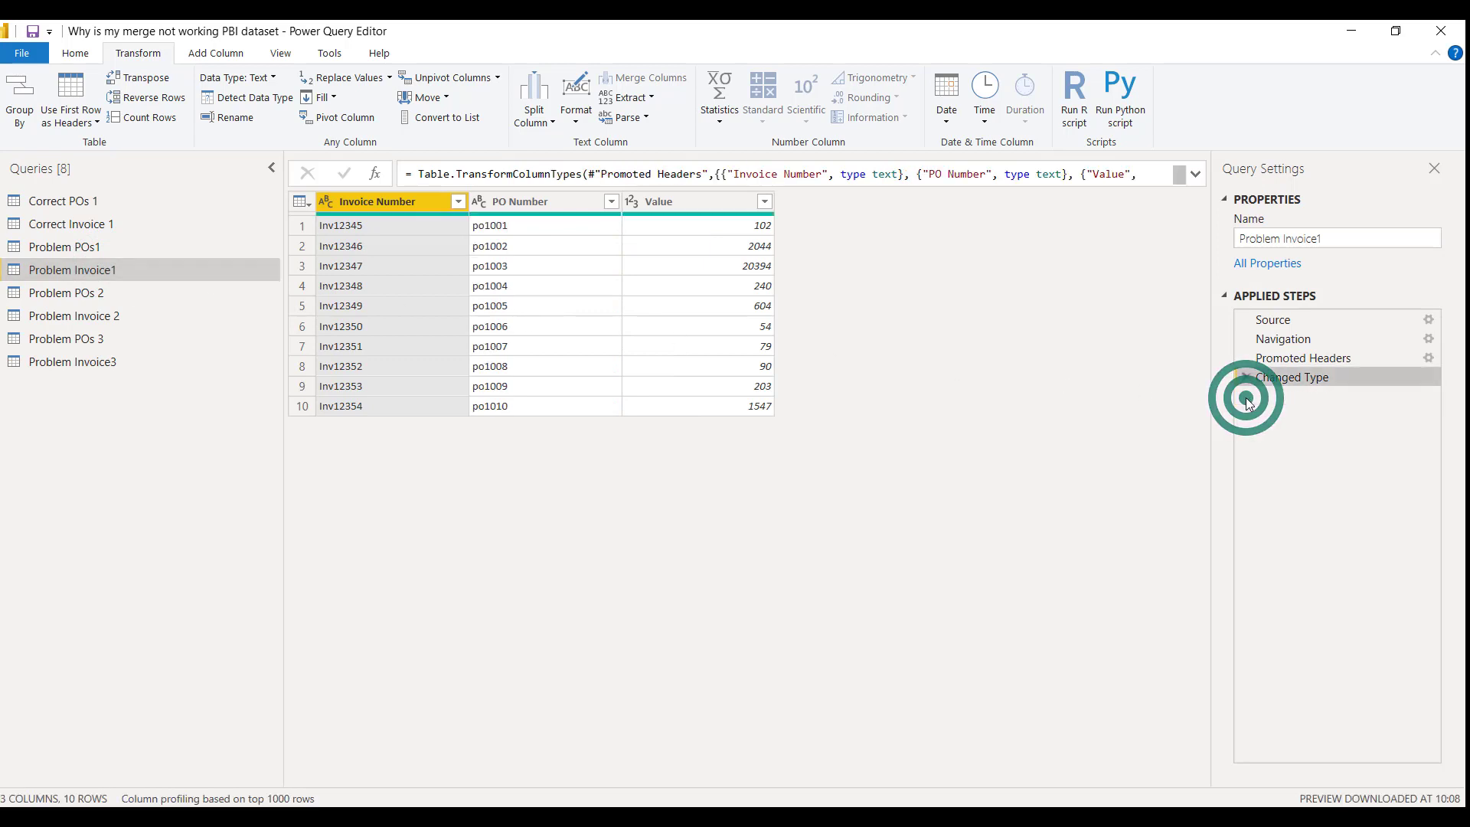
Convert the PO number column of Problem POs1 to lowercase, move that step before Merged Queries, and view the final expanded step
{"action": "left_click", "coordinate": [140, 247]}
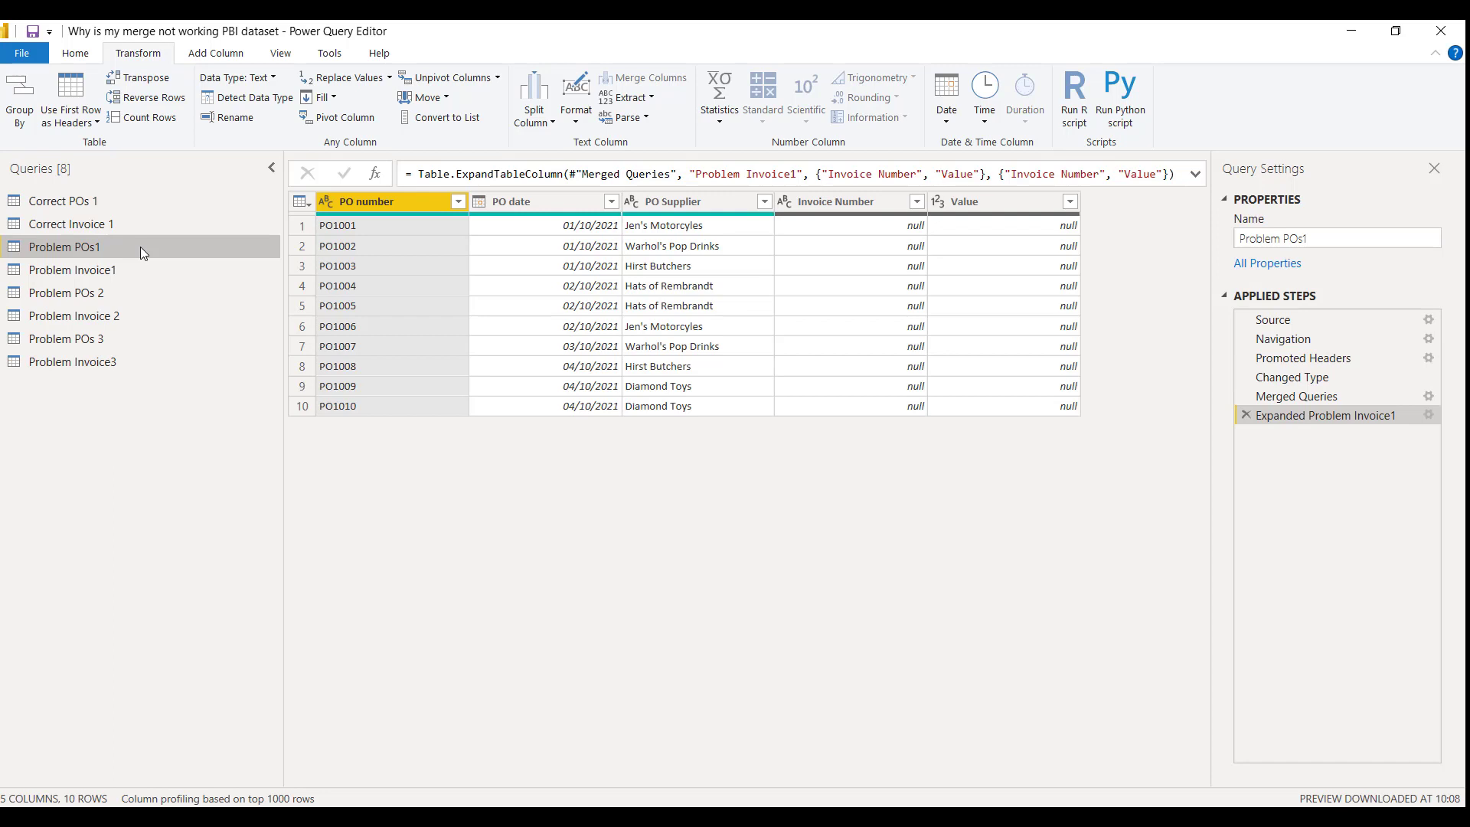
{"action": "left_click", "coordinate": [574, 99]}
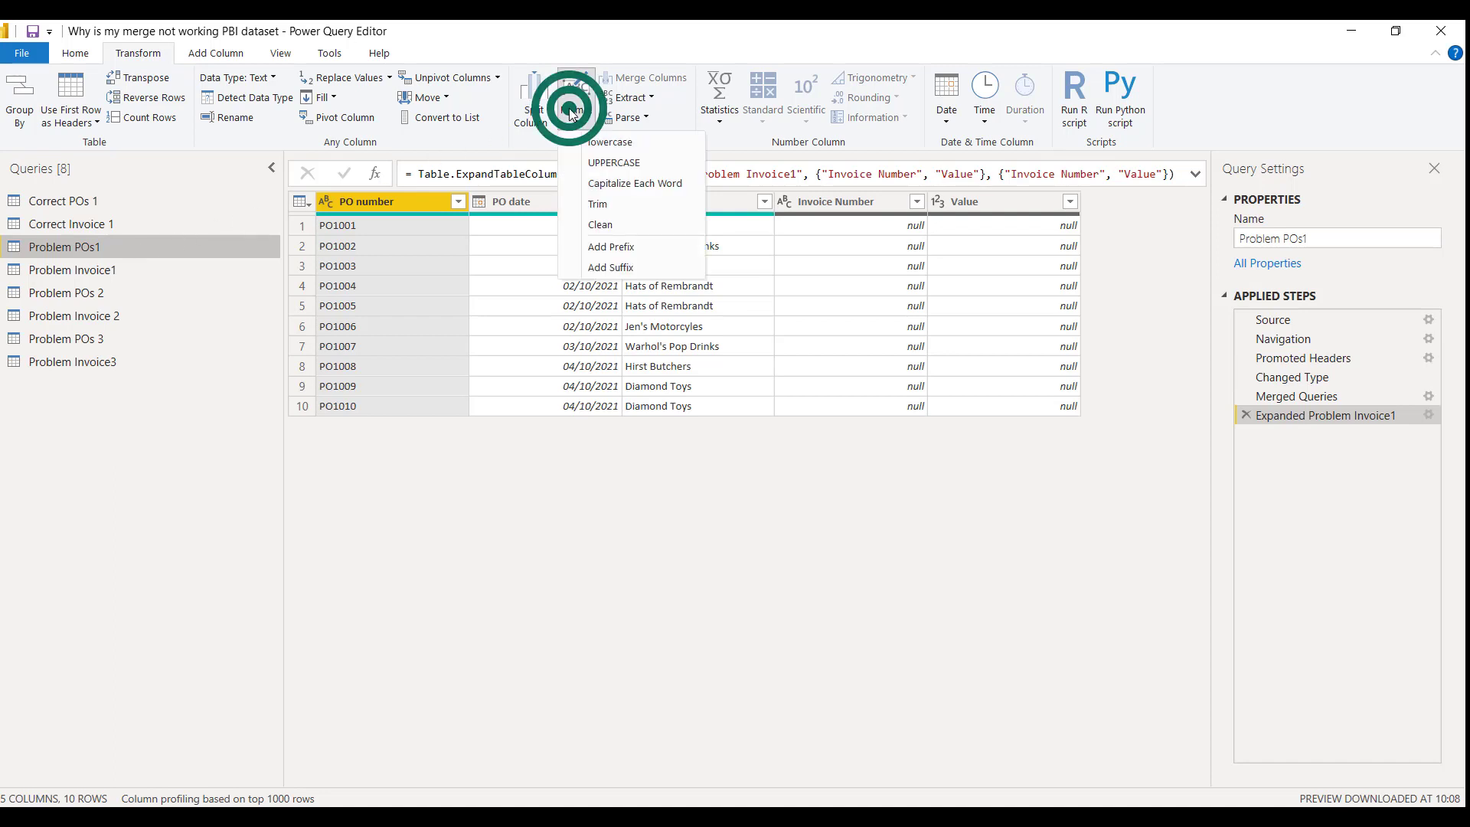
{"action": "left_click", "coordinate": [606, 142]}
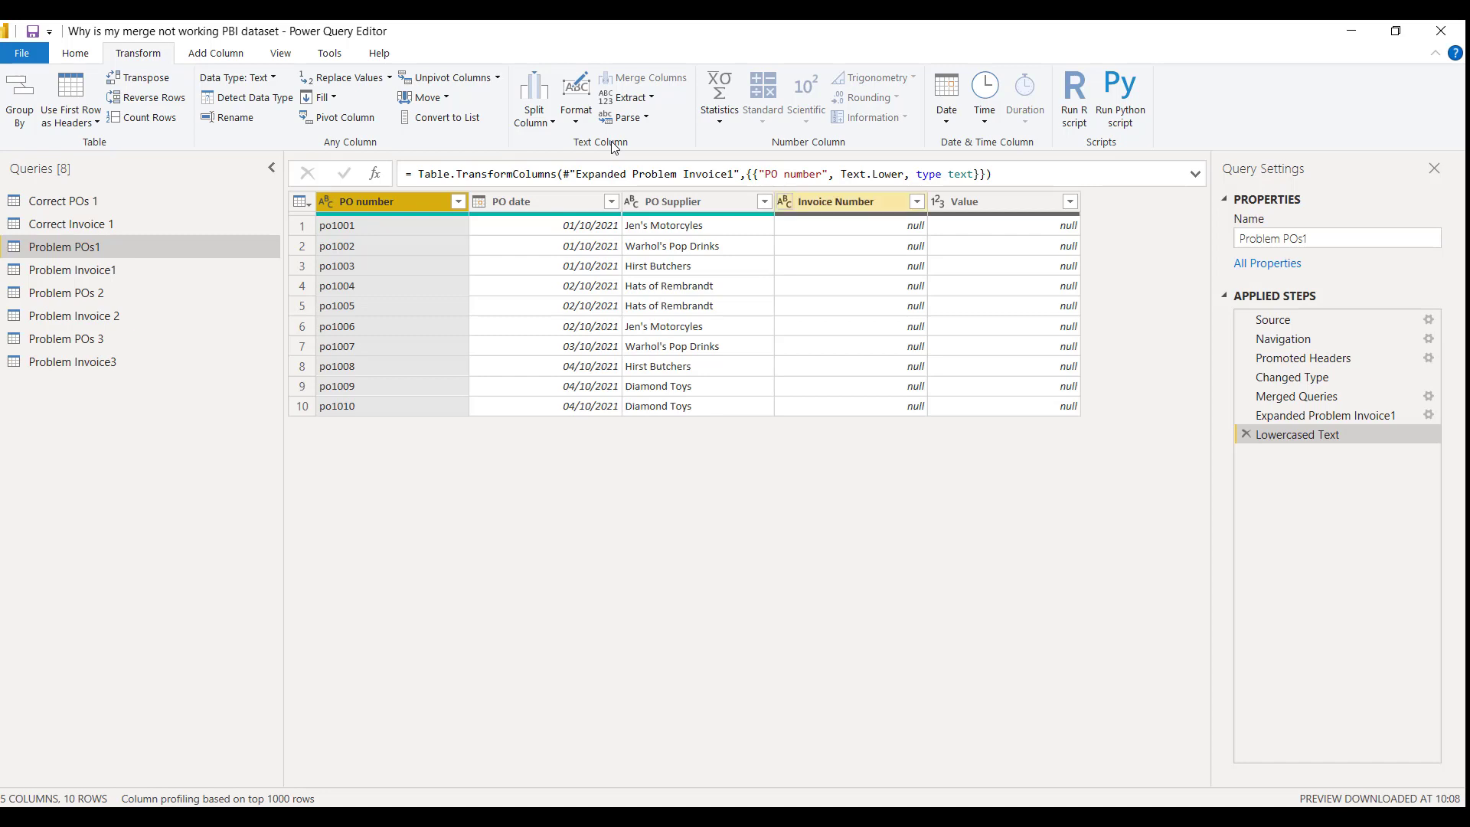
{"action": "left_click_drag", "start_coordinate": [1342, 435], "coordinate": [1339, 391]}
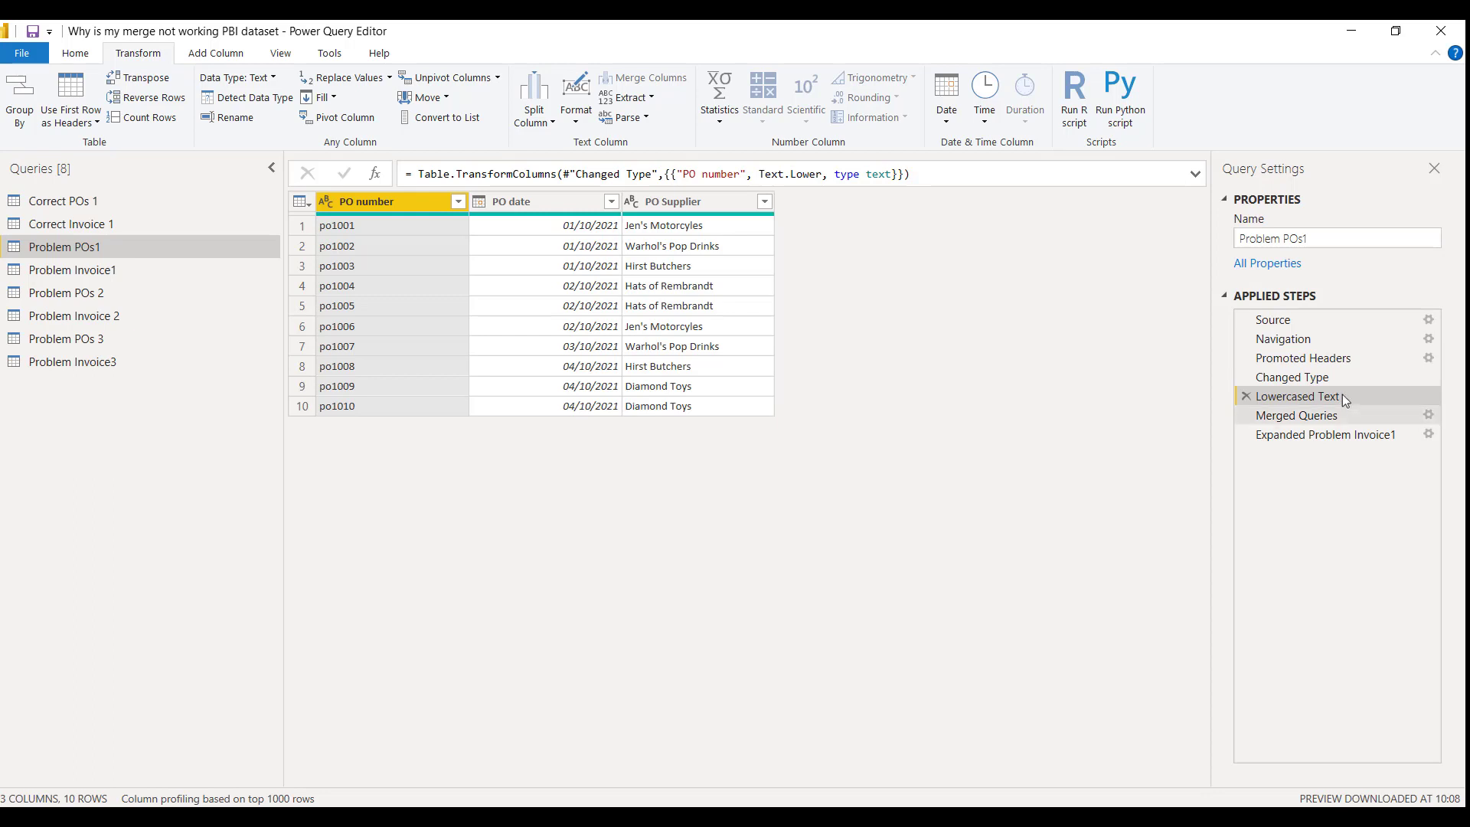
{"action": "left_click", "coordinate": [1357, 435]}
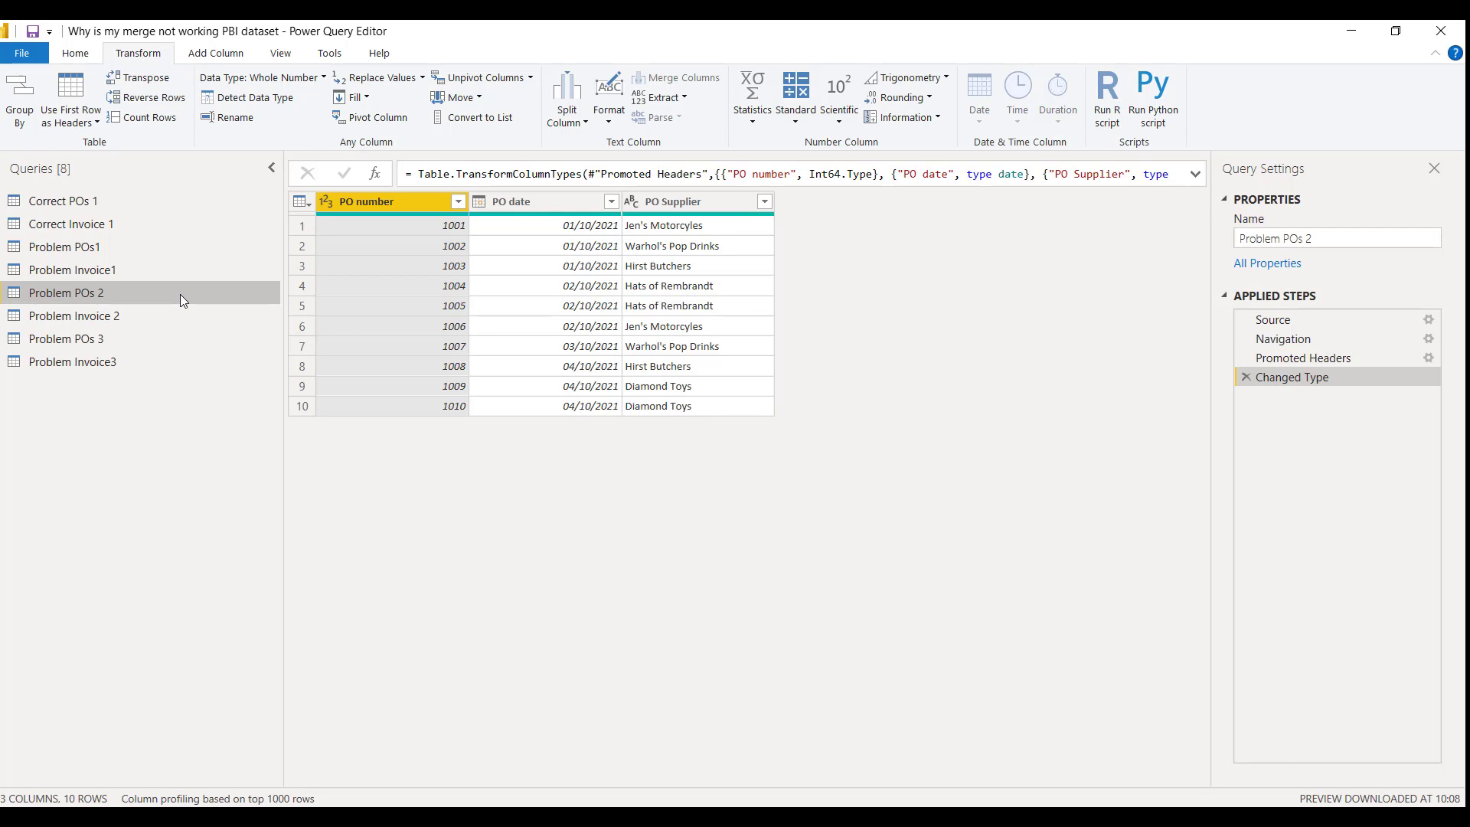
Compare Problem Invoice 2 with Problem POs 2, and try to merge Problem POs 2 with Problem Invoice 2 on the PO number columns
{"action": "left_click", "coordinate": [138, 314]}
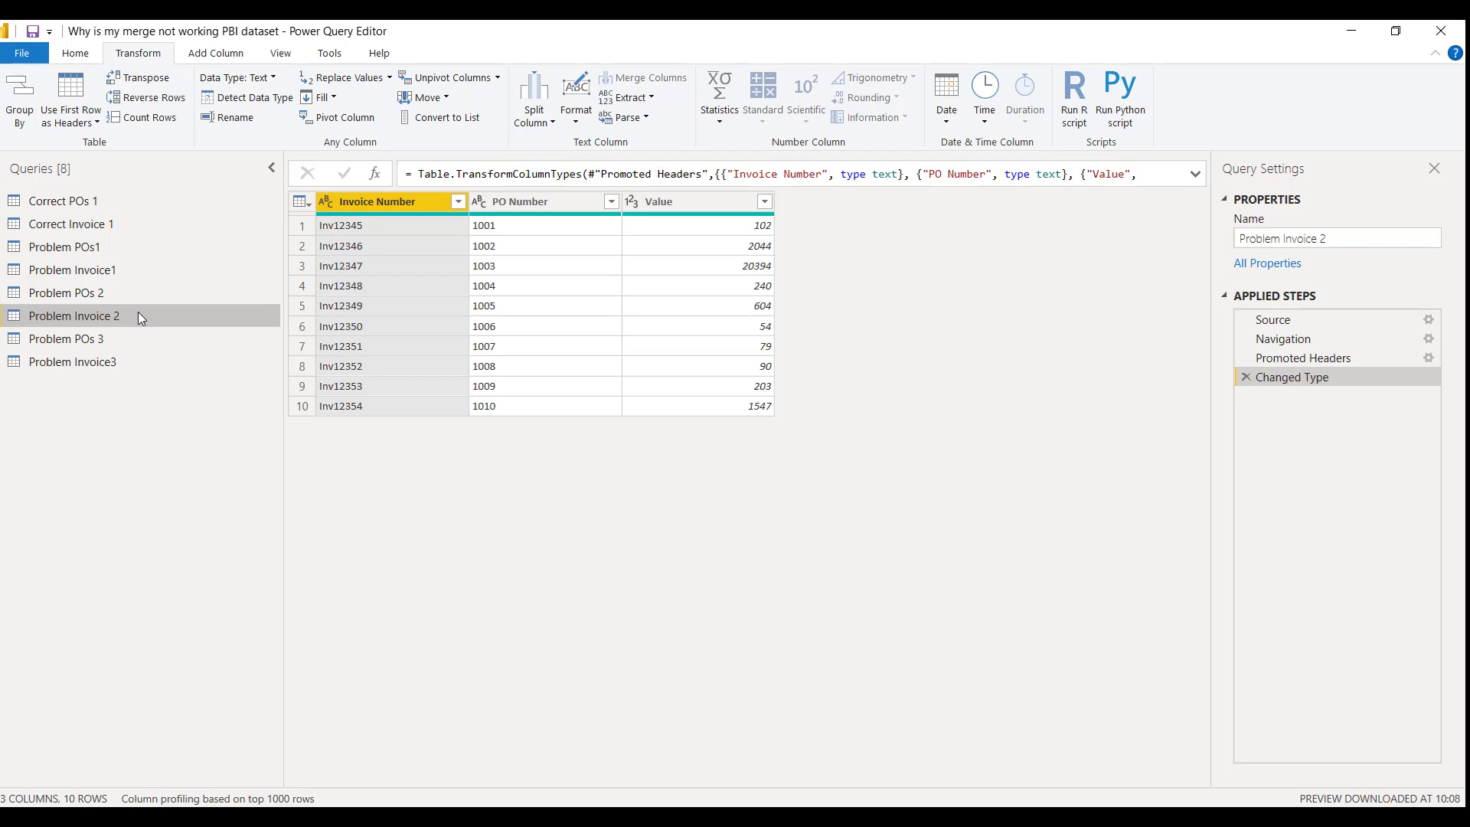
{"action": "left_click", "coordinate": [106, 294]}
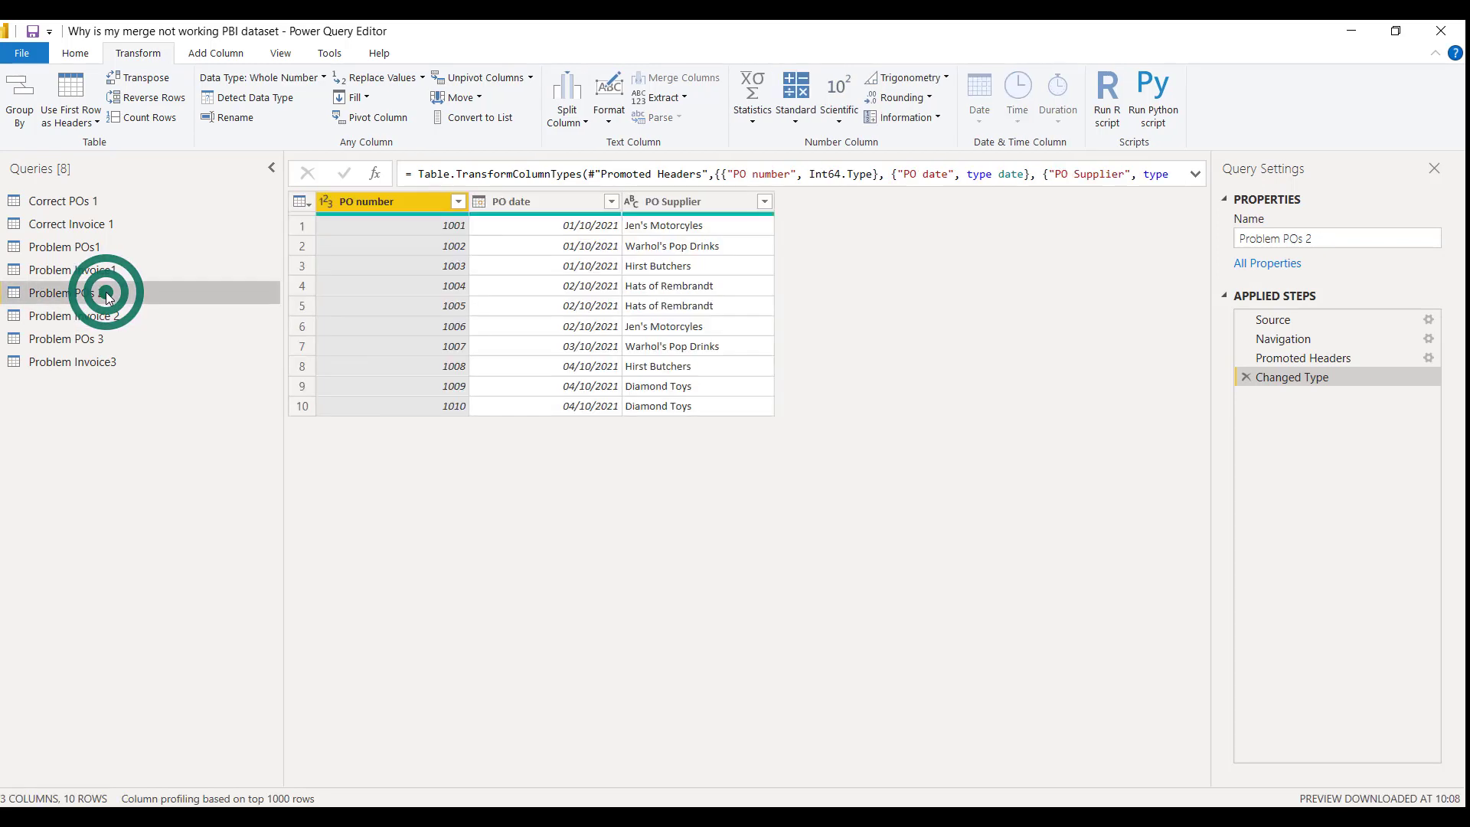
{"action": "left_click", "coordinate": [82, 54]}
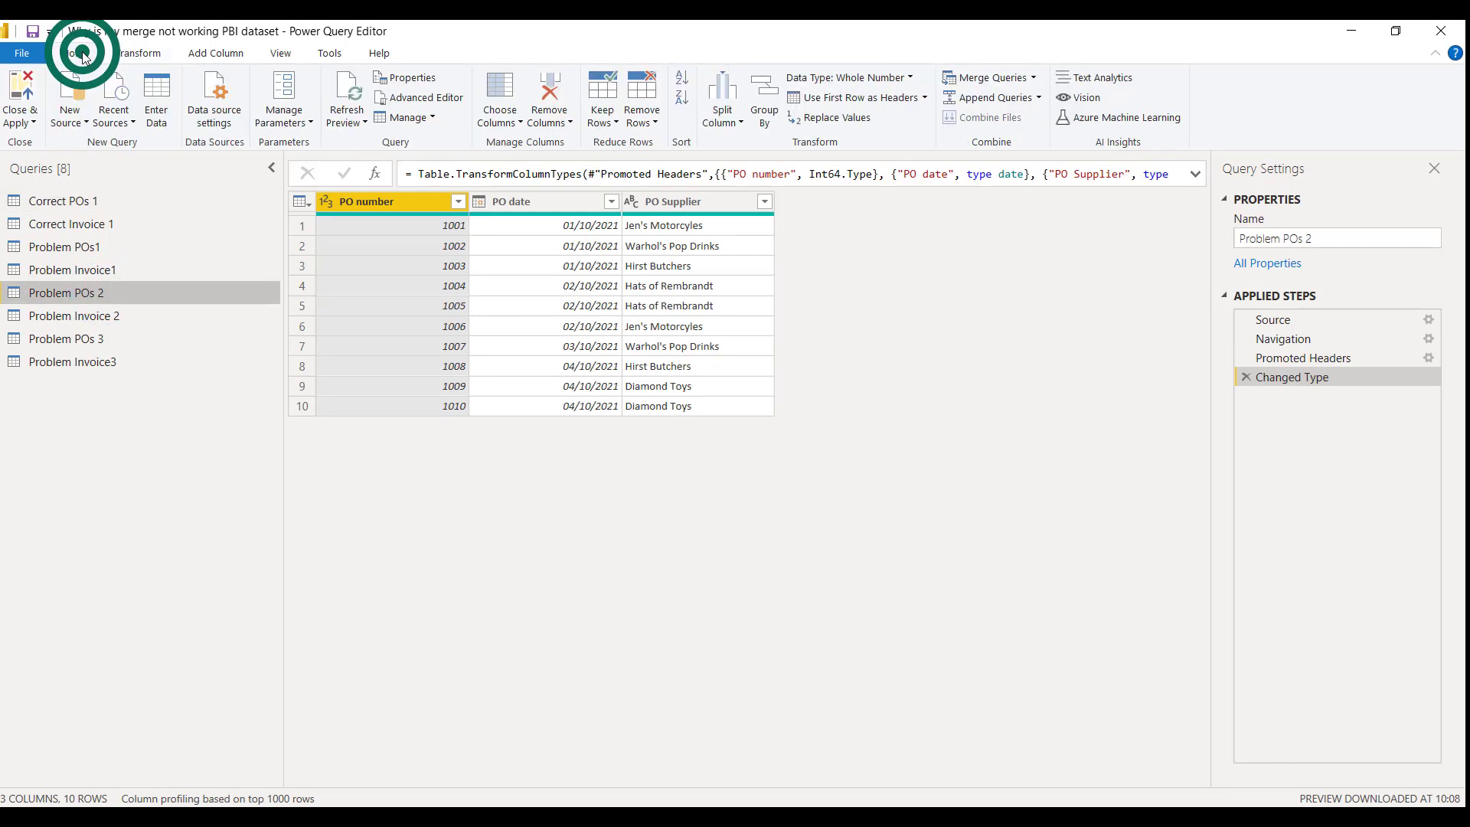
{"action": "left_click", "coordinate": [968, 76]}
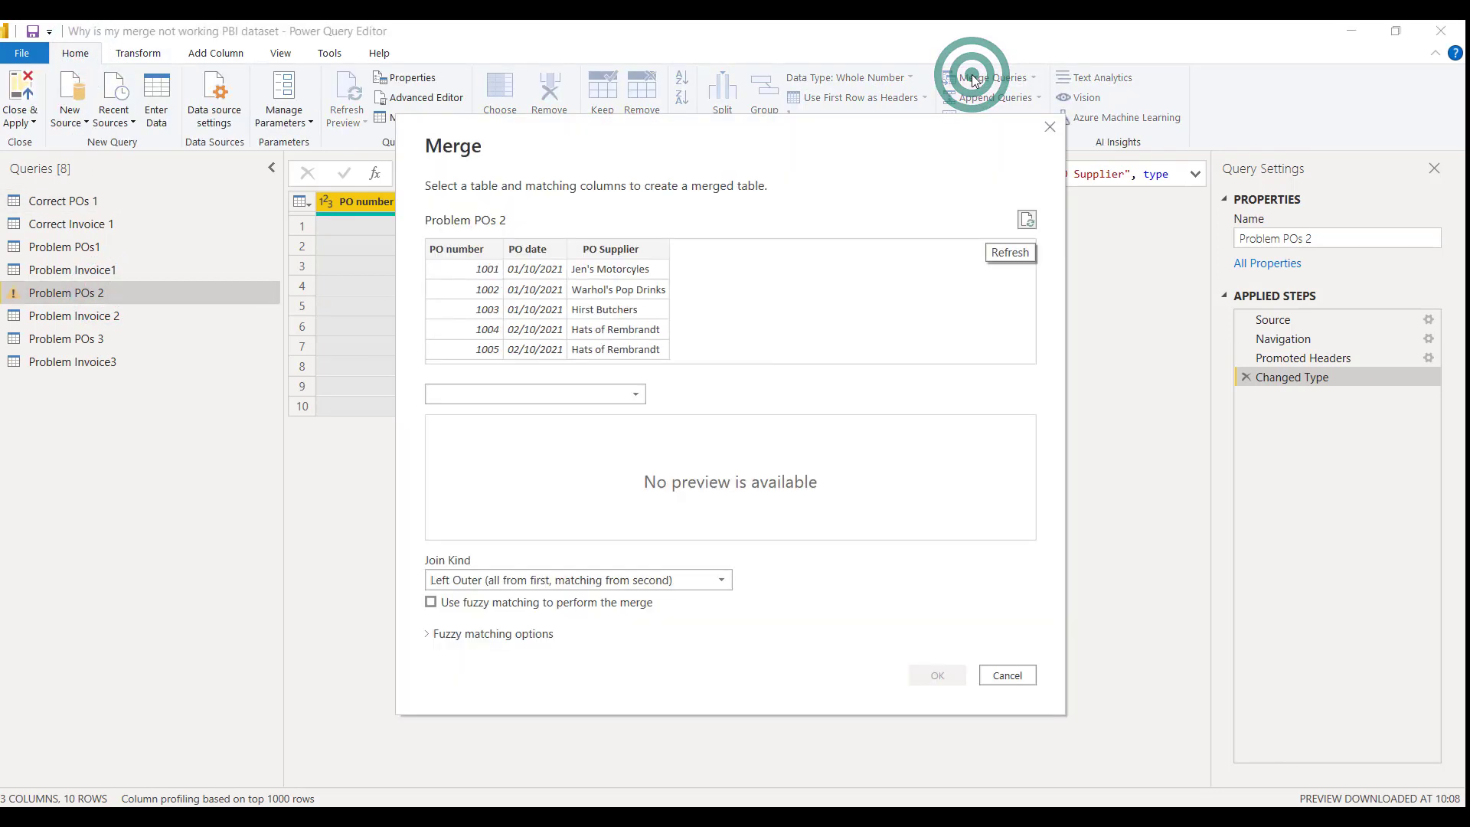
{"action": "left_click", "coordinate": [460, 249]}
{"action": "left_click", "coordinate": [634, 393]}
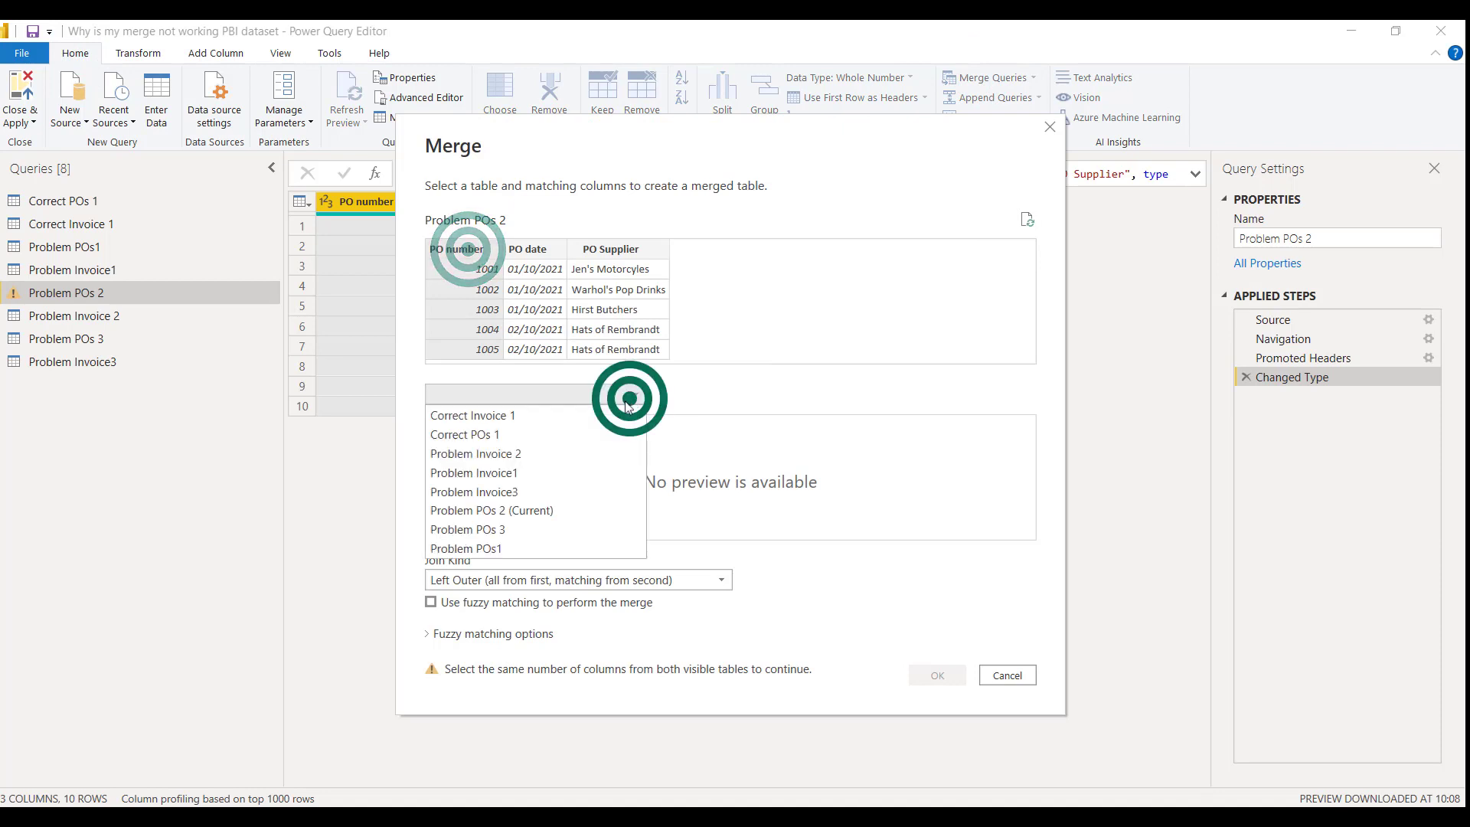
{"action": "left_click", "coordinate": [547, 455]}
{"action": "left_click", "coordinate": [552, 426]}
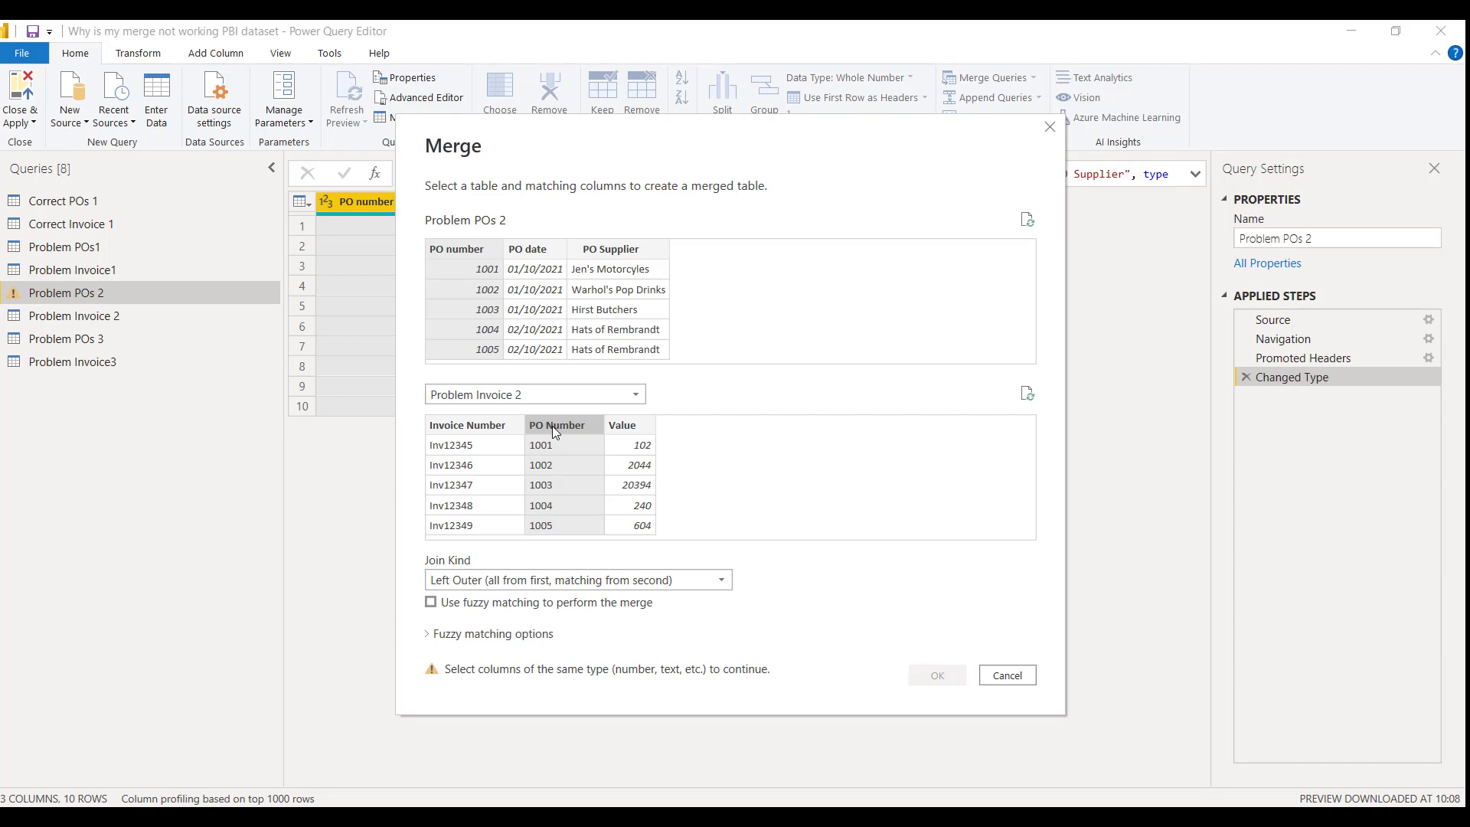
{"action": "left_click", "coordinate": [1026, 672]}
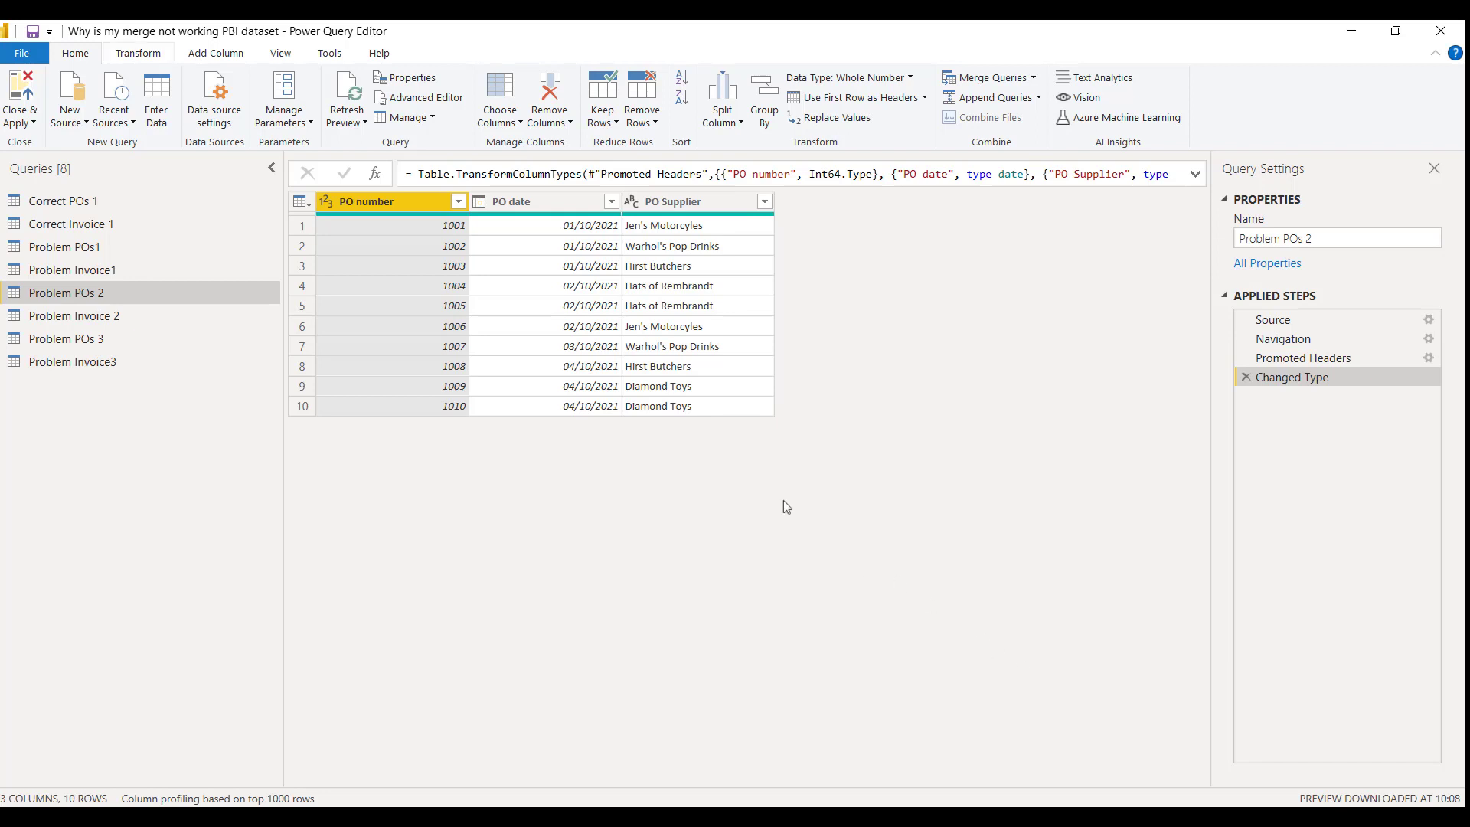
Change the PO number column of Problem POs 2 to the Text data type, replacing the existing type conversion
{"action": "left_click", "coordinate": [129, 53]}
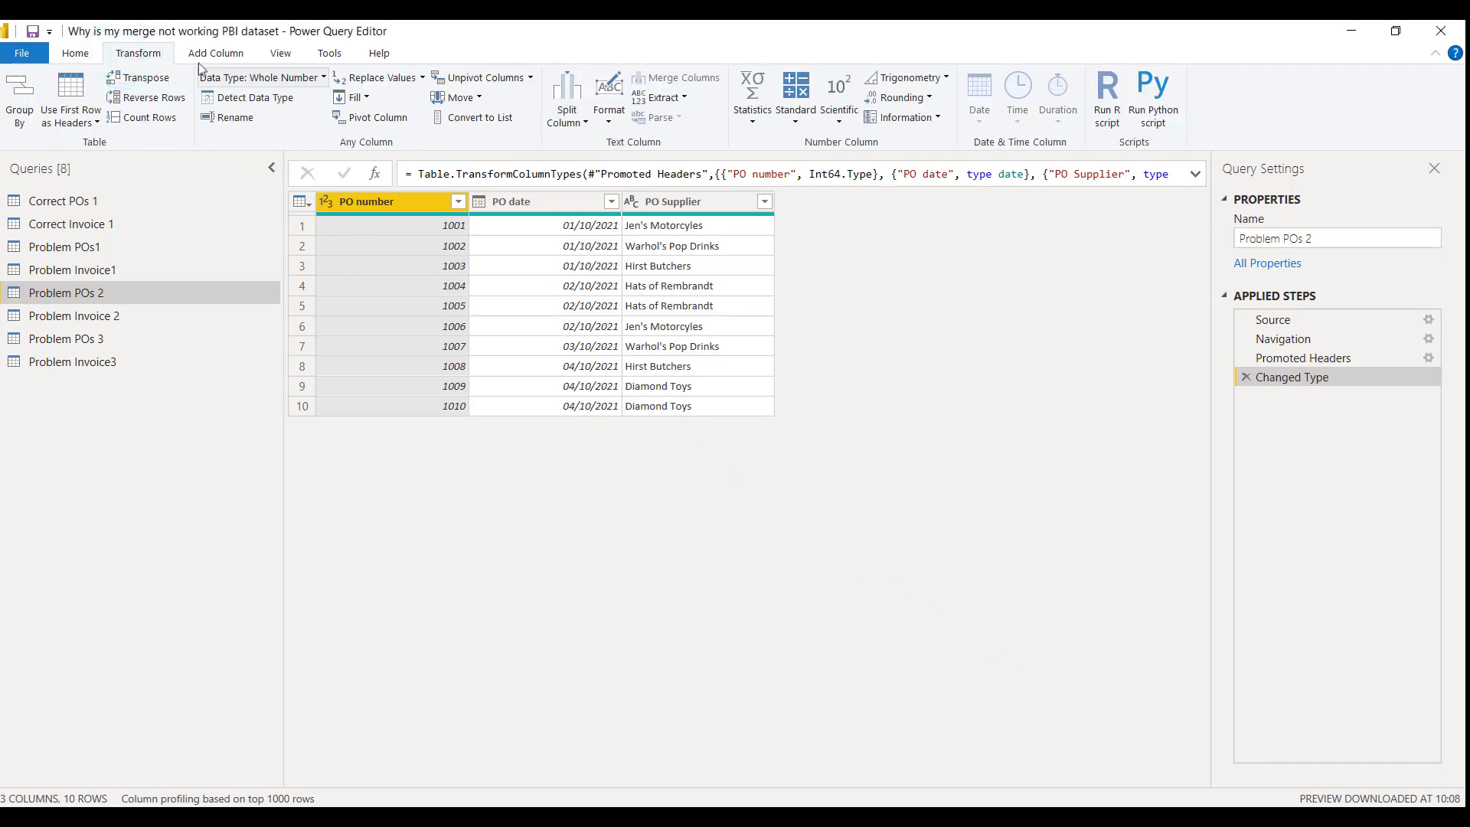
{"action": "left_click", "coordinate": [320, 79]}
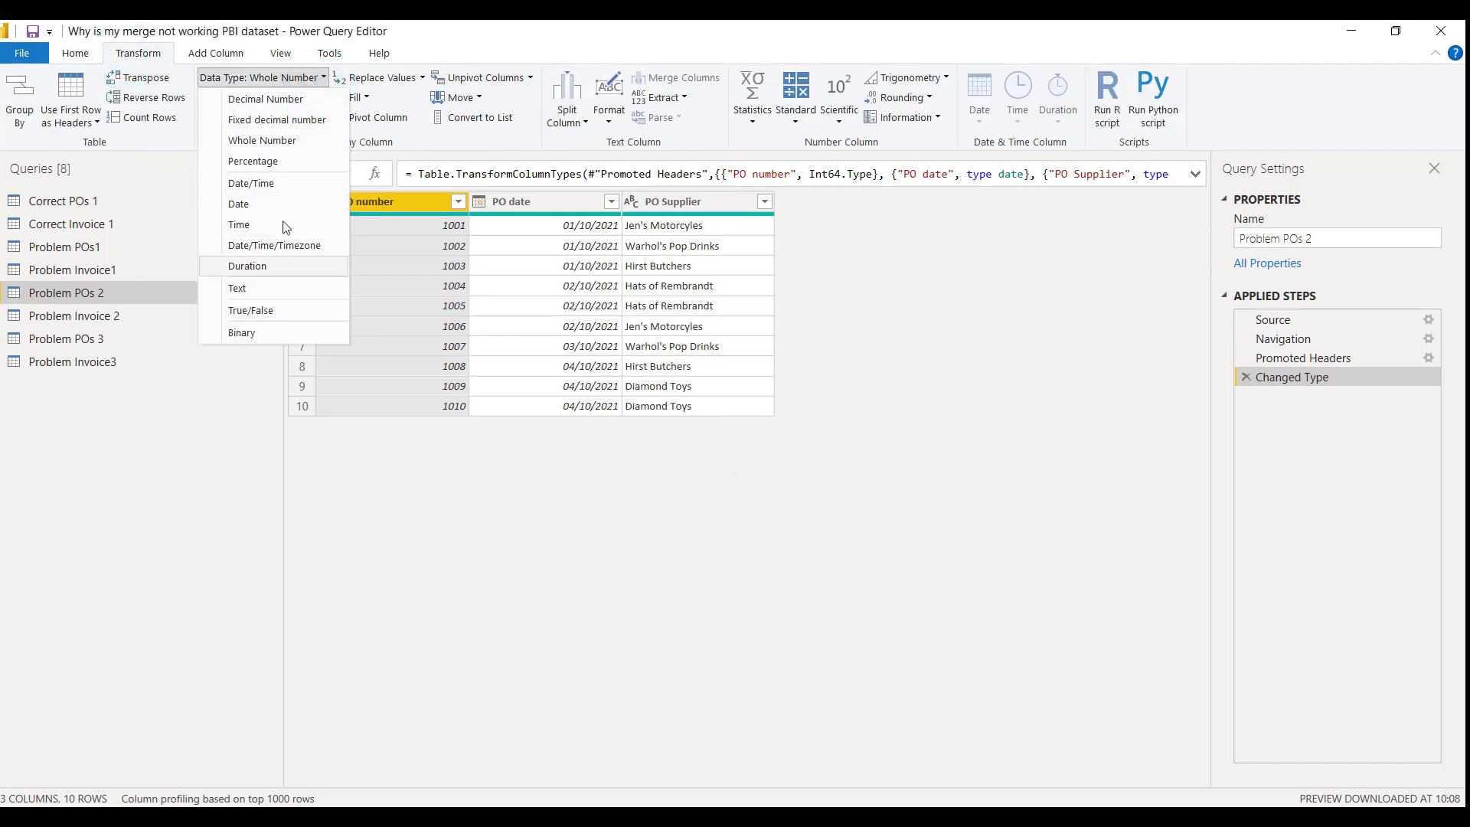
{"action": "left_click", "coordinate": [265, 288]}
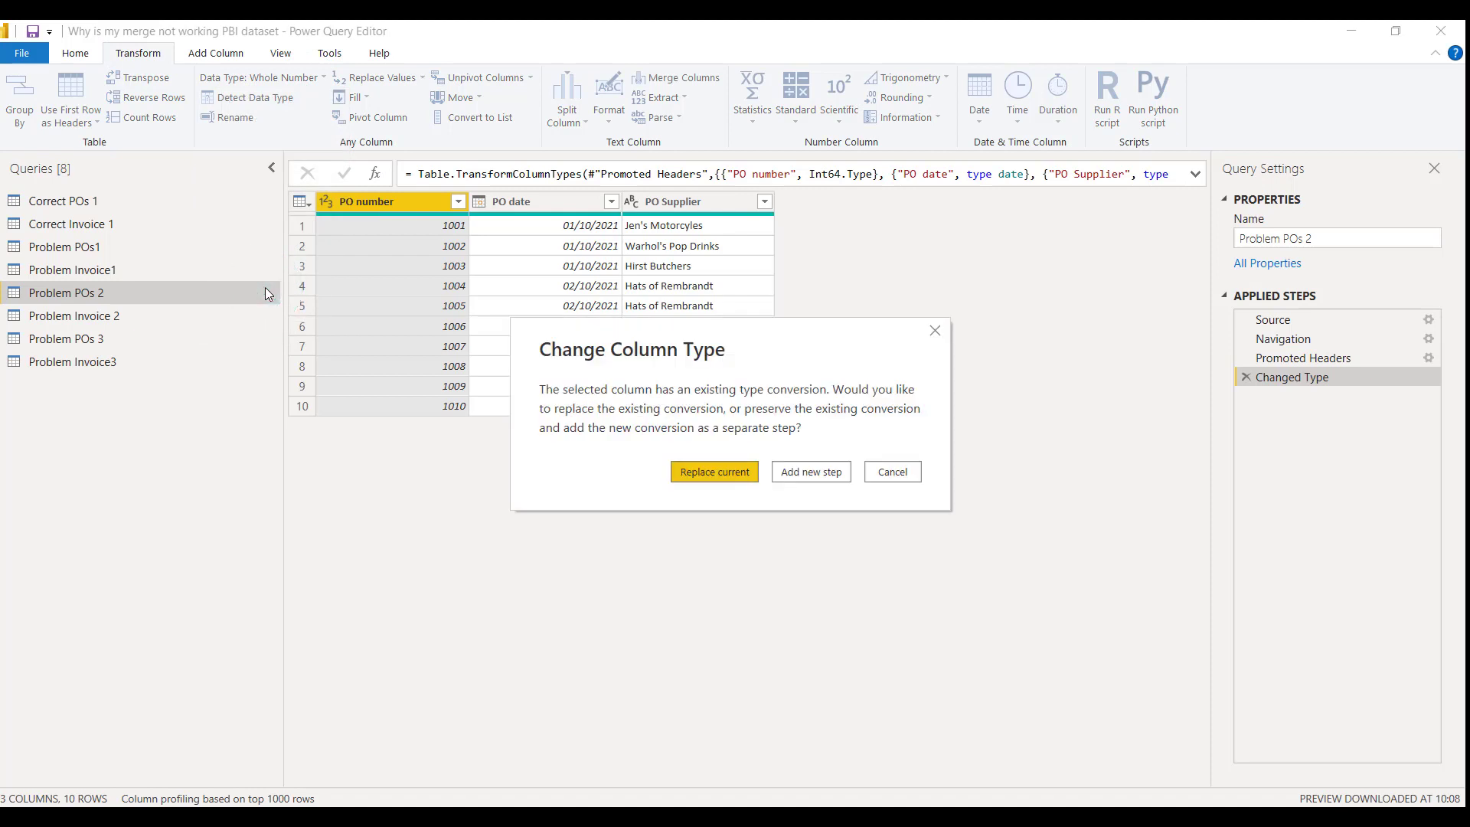
{"action": "left_click", "coordinate": [693, 465]}
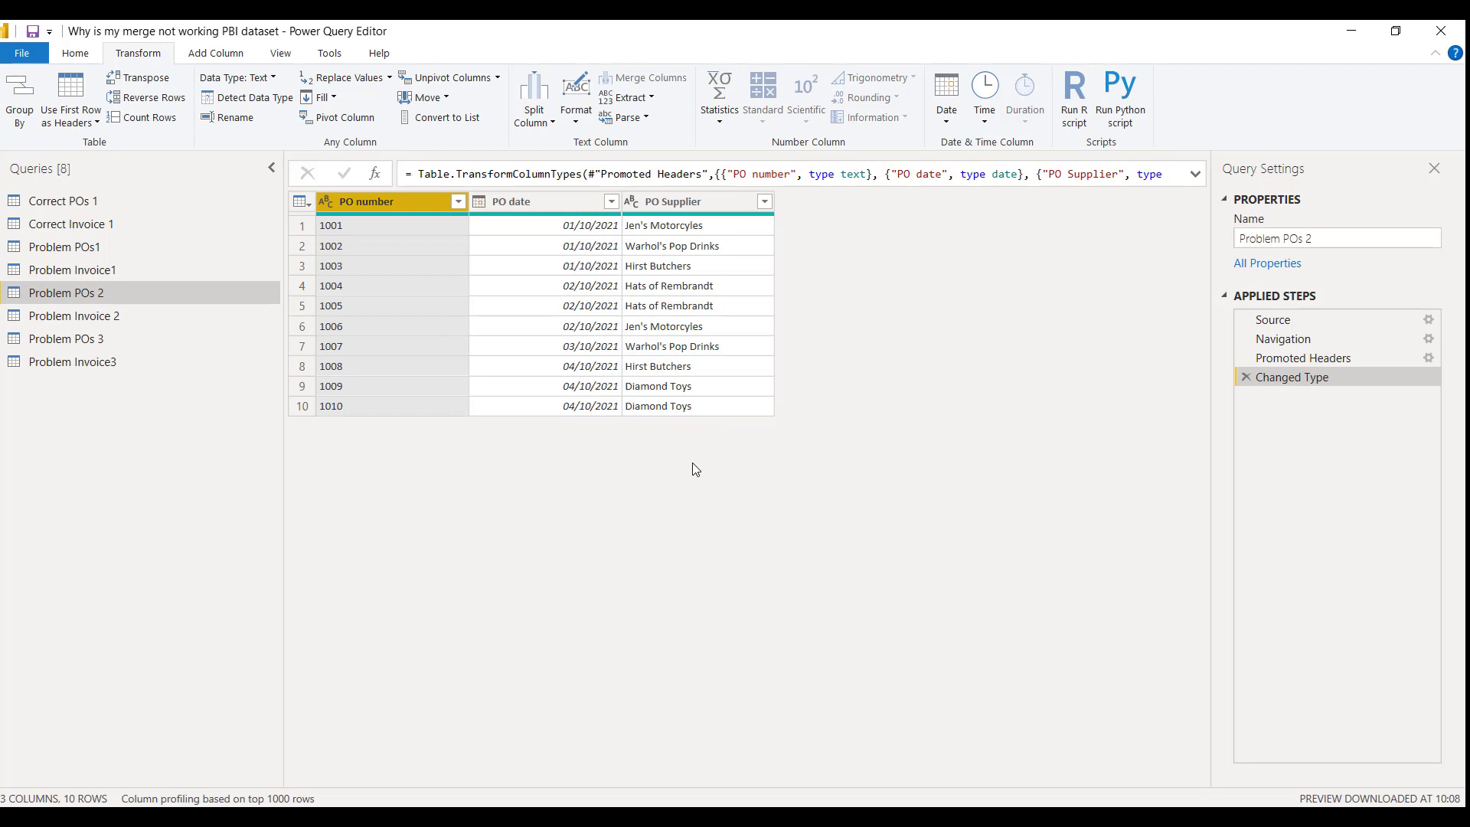
Merge Problem POs 2 with Problem Invoice 2 on the PO number columns, using a Left Outer join
{"action": "left_click", "coordinate": [74, 52]}
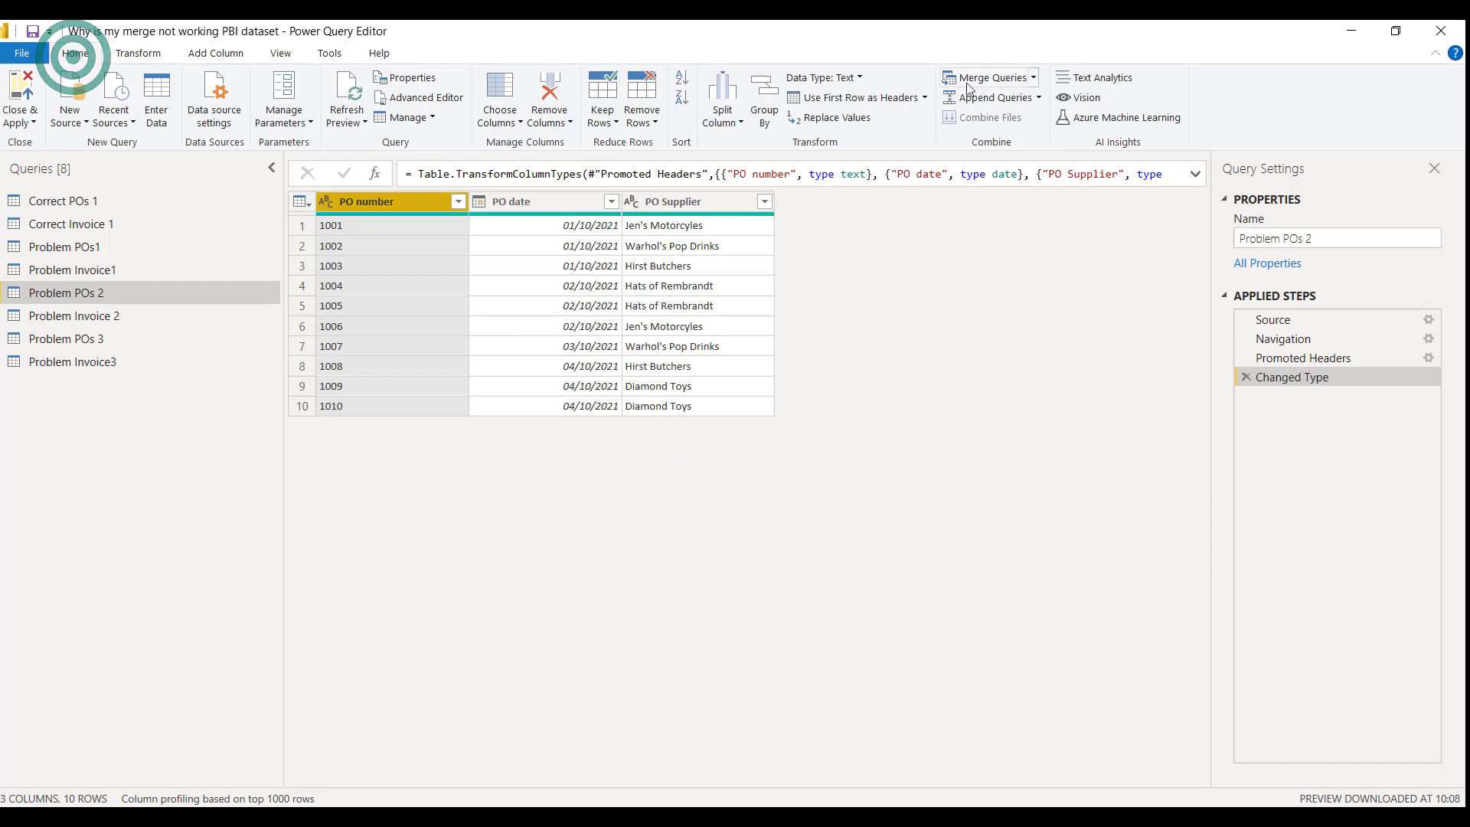
{"action": "left_click", "coordinate": [990, 77]}
{"action": "left_click", "coordinate": [482, 245]}
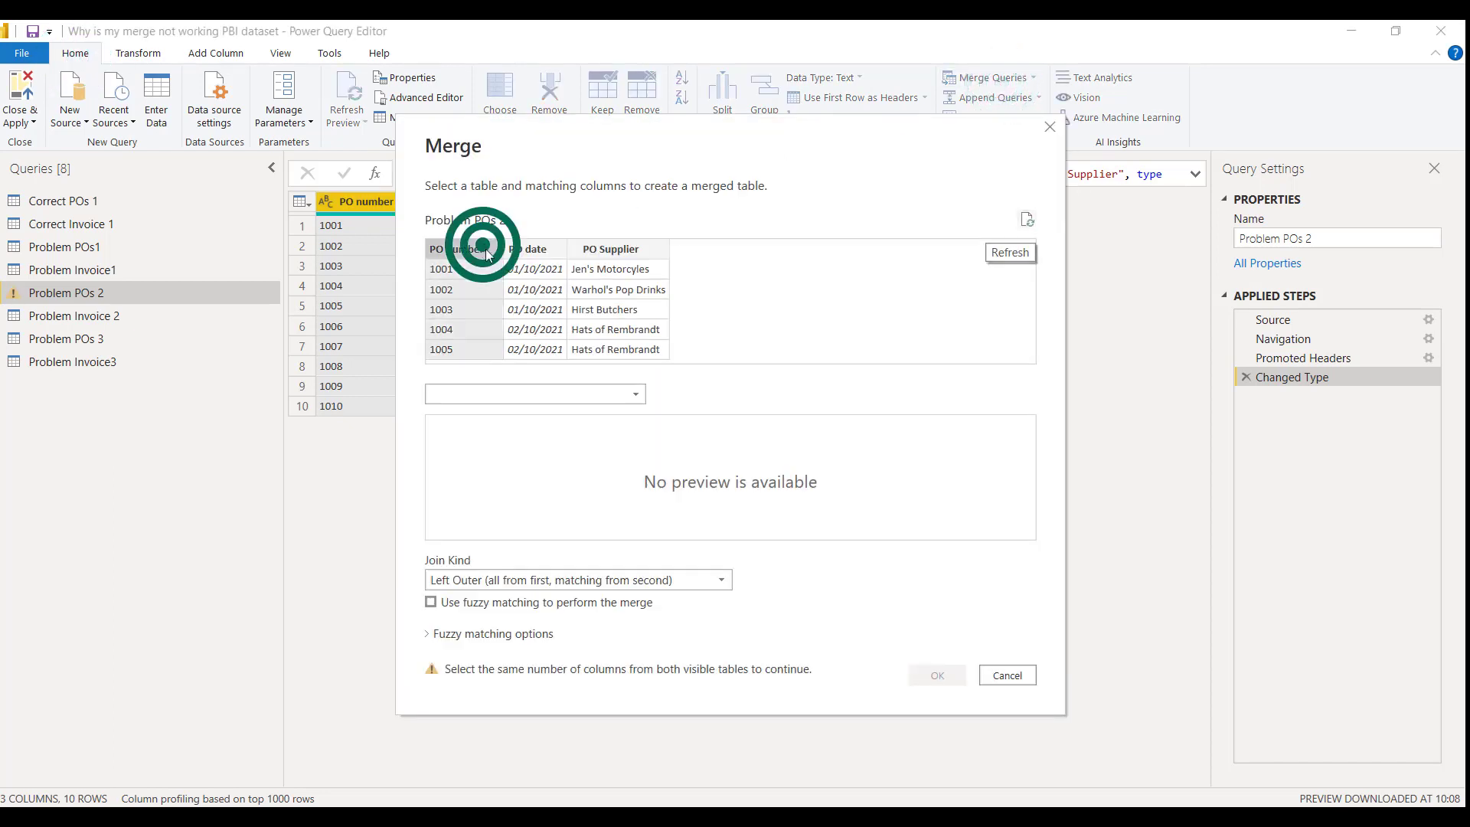
{"action": "left_click", "coordinate": [640, 397]}
{"action": "left_click", "coordinate": [531, 450]}
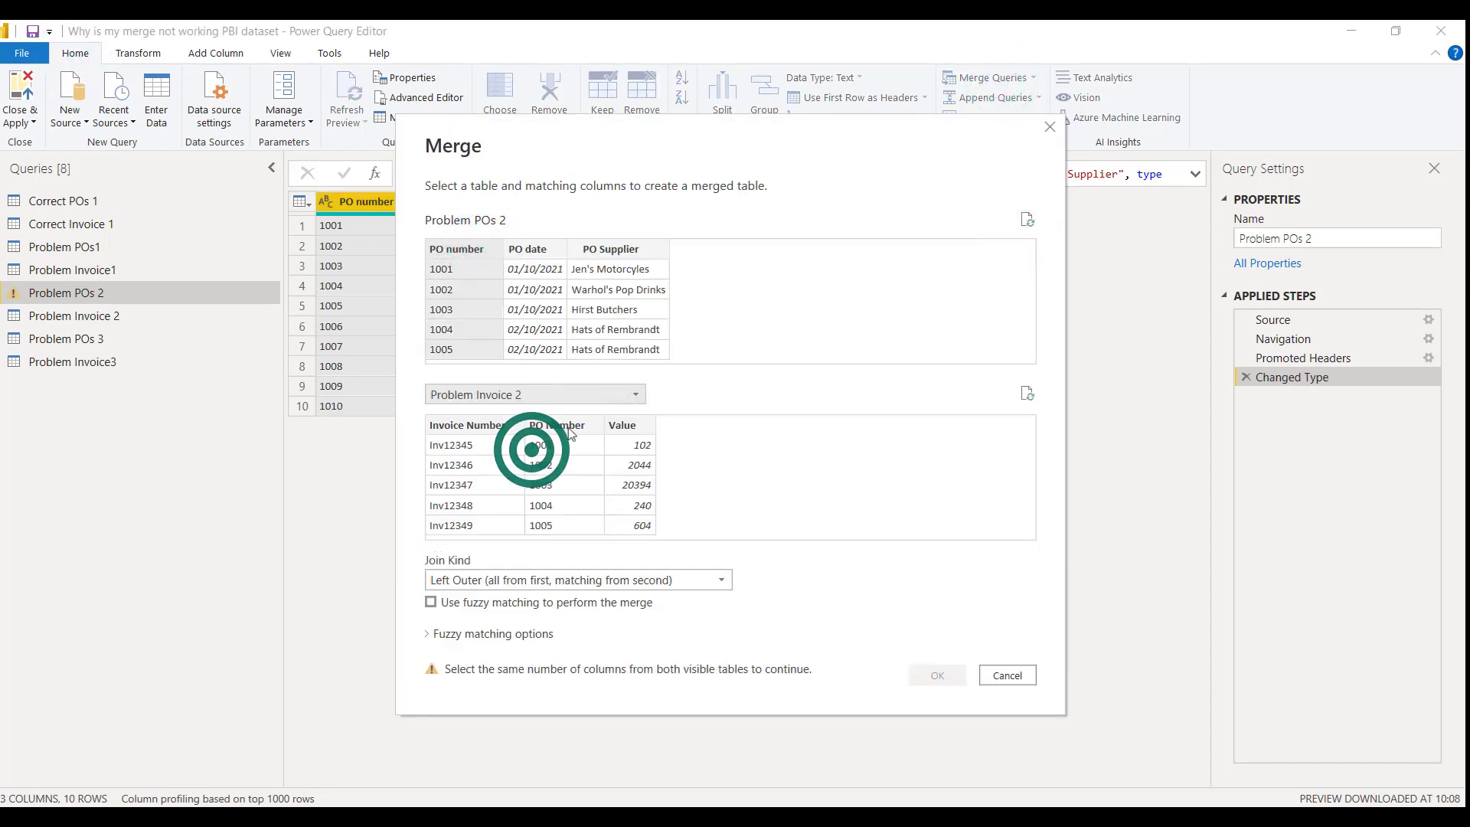
{"action": "left_click", "coordinate": [571, 433]}
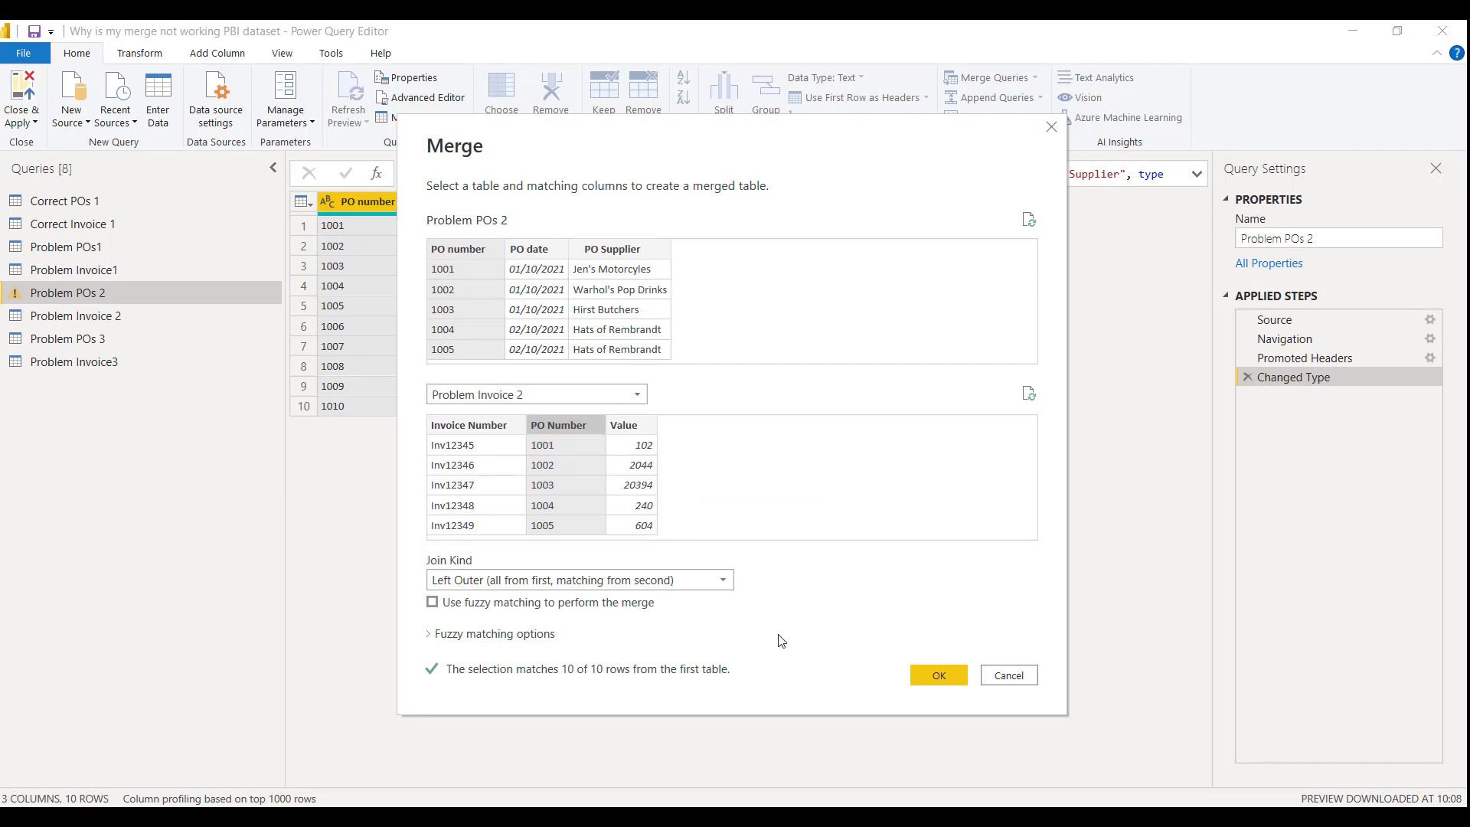
{"action": "left_click", "coordinate": [935, 674]}
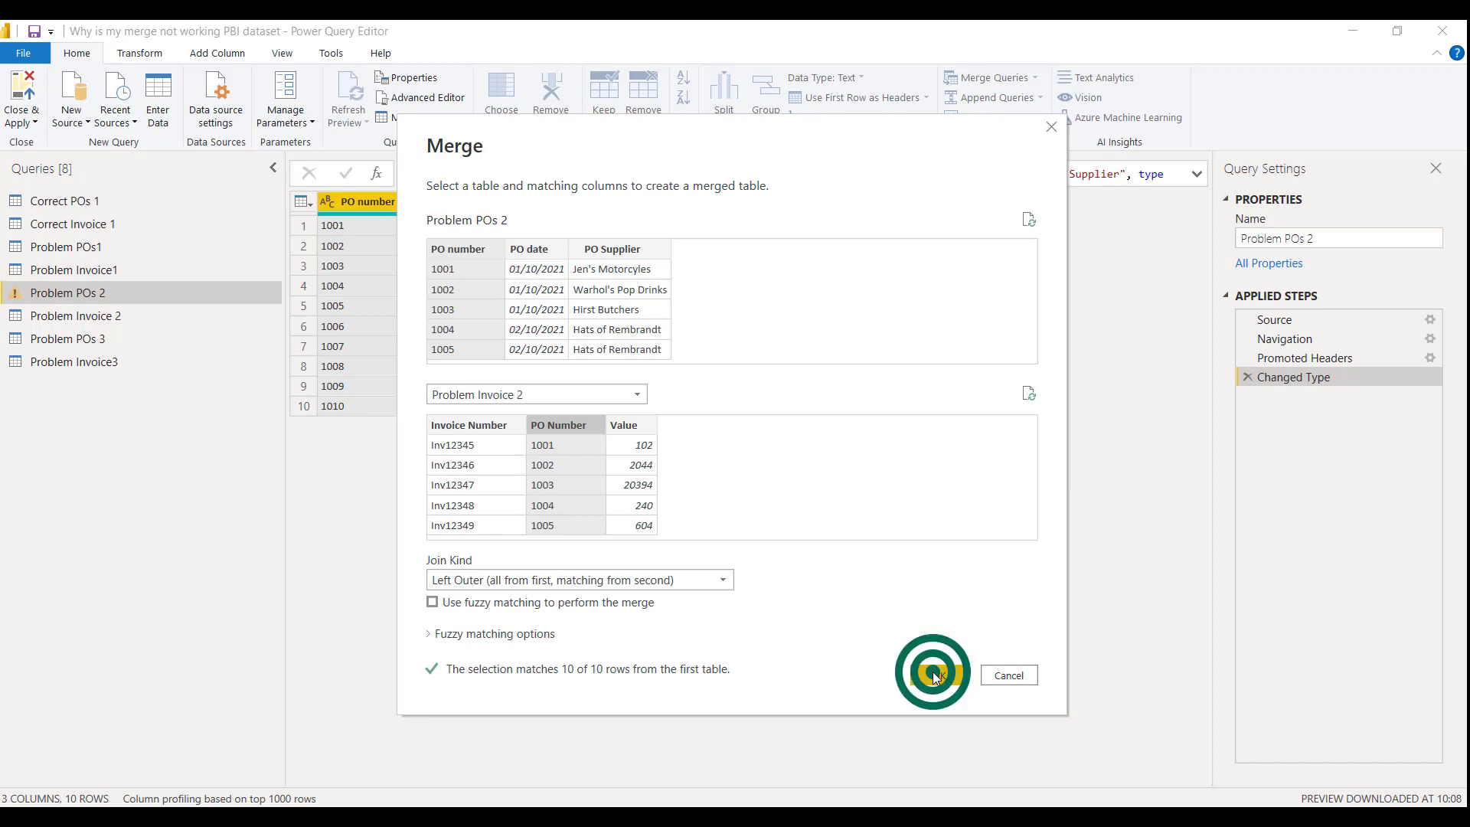
Expand the merged Problem Invoice 2 column to Invoice Number and Value, leaving out PO Number
{"action": "left_click", "coordinate": [918, 201]}
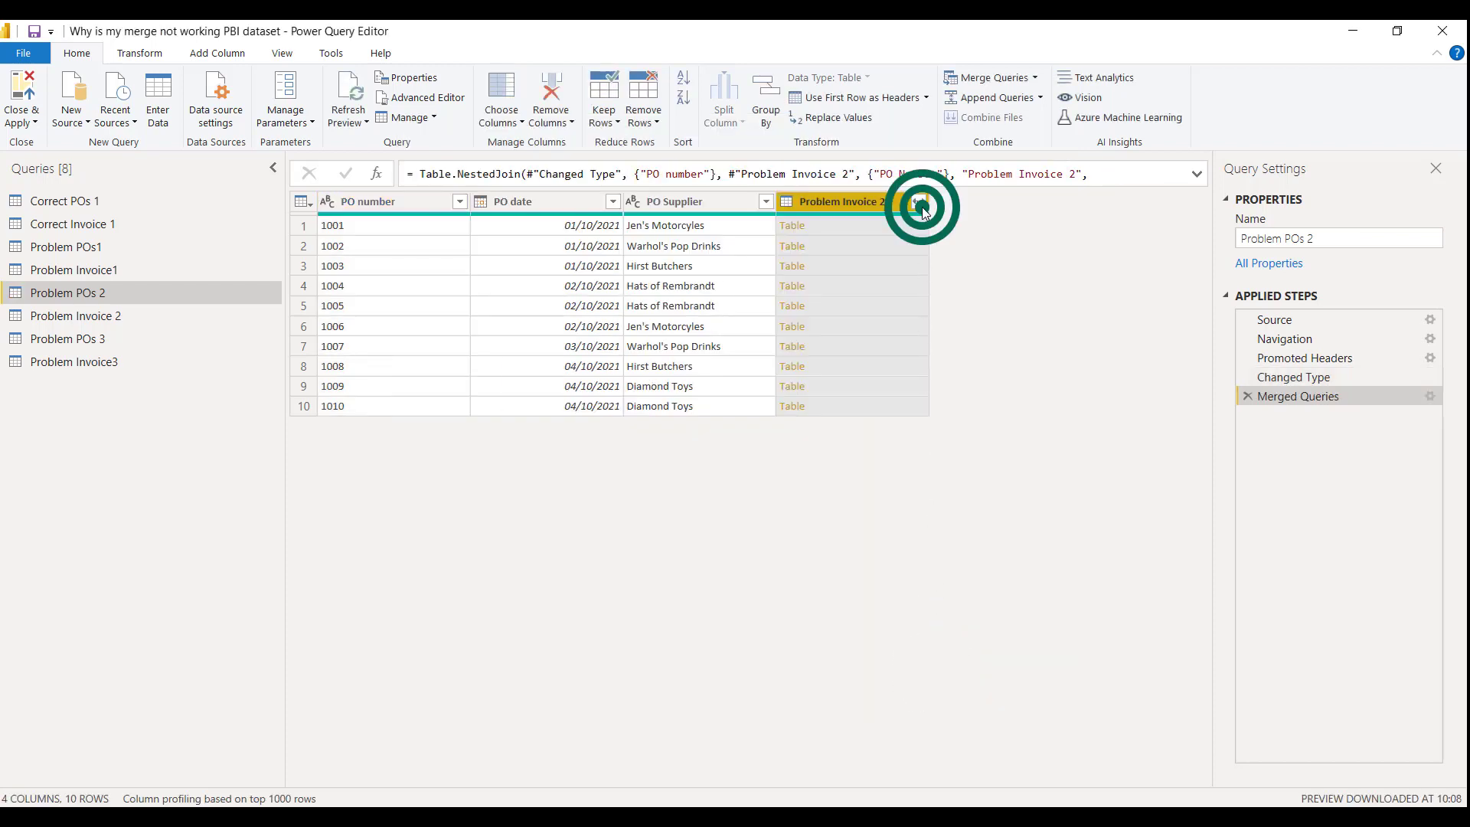
{"action": "left_click", "coordinate": [675, 337]}
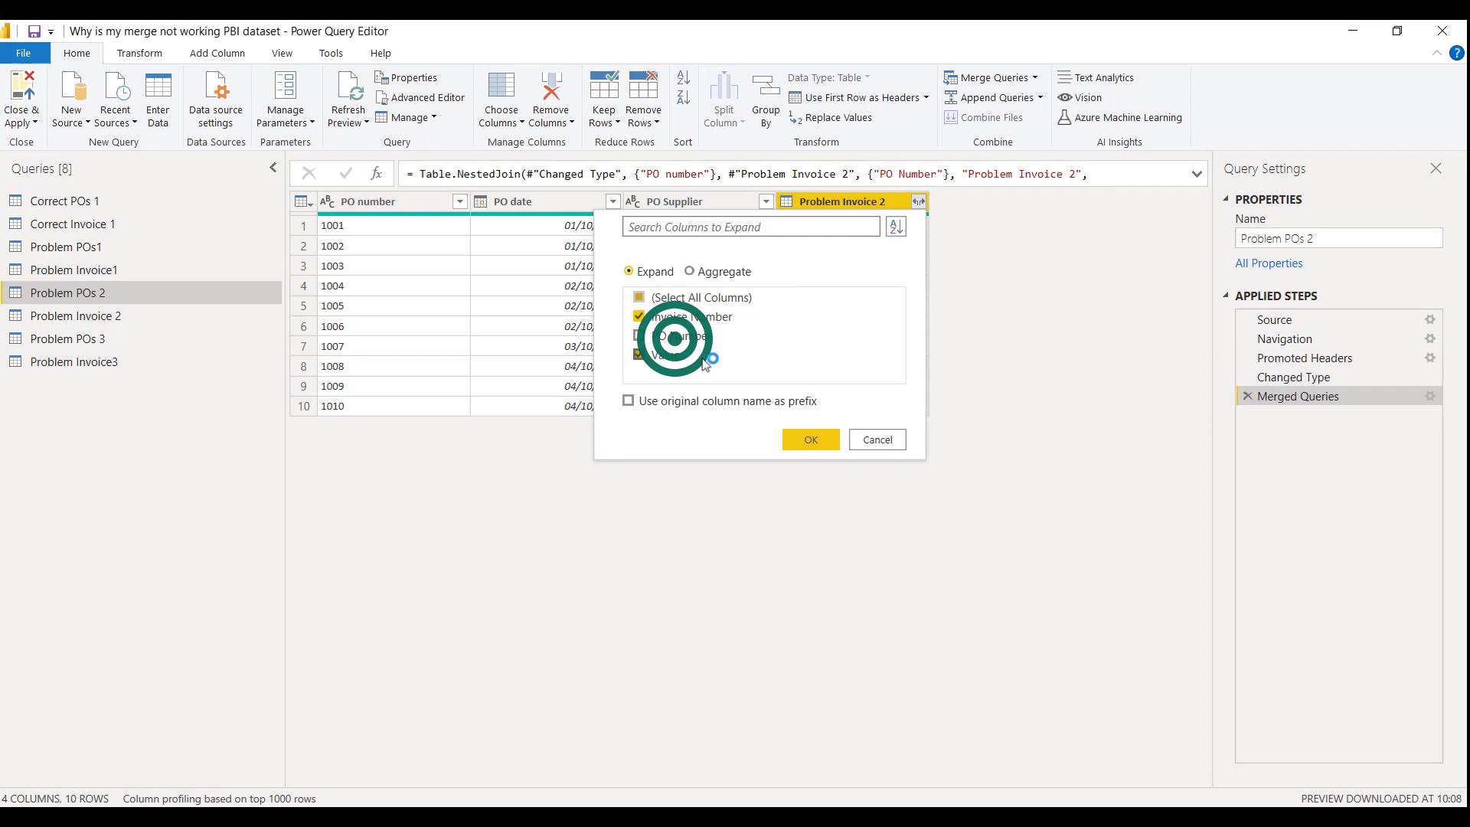
{"action": "left_click", "coordinate": [826, 442]}
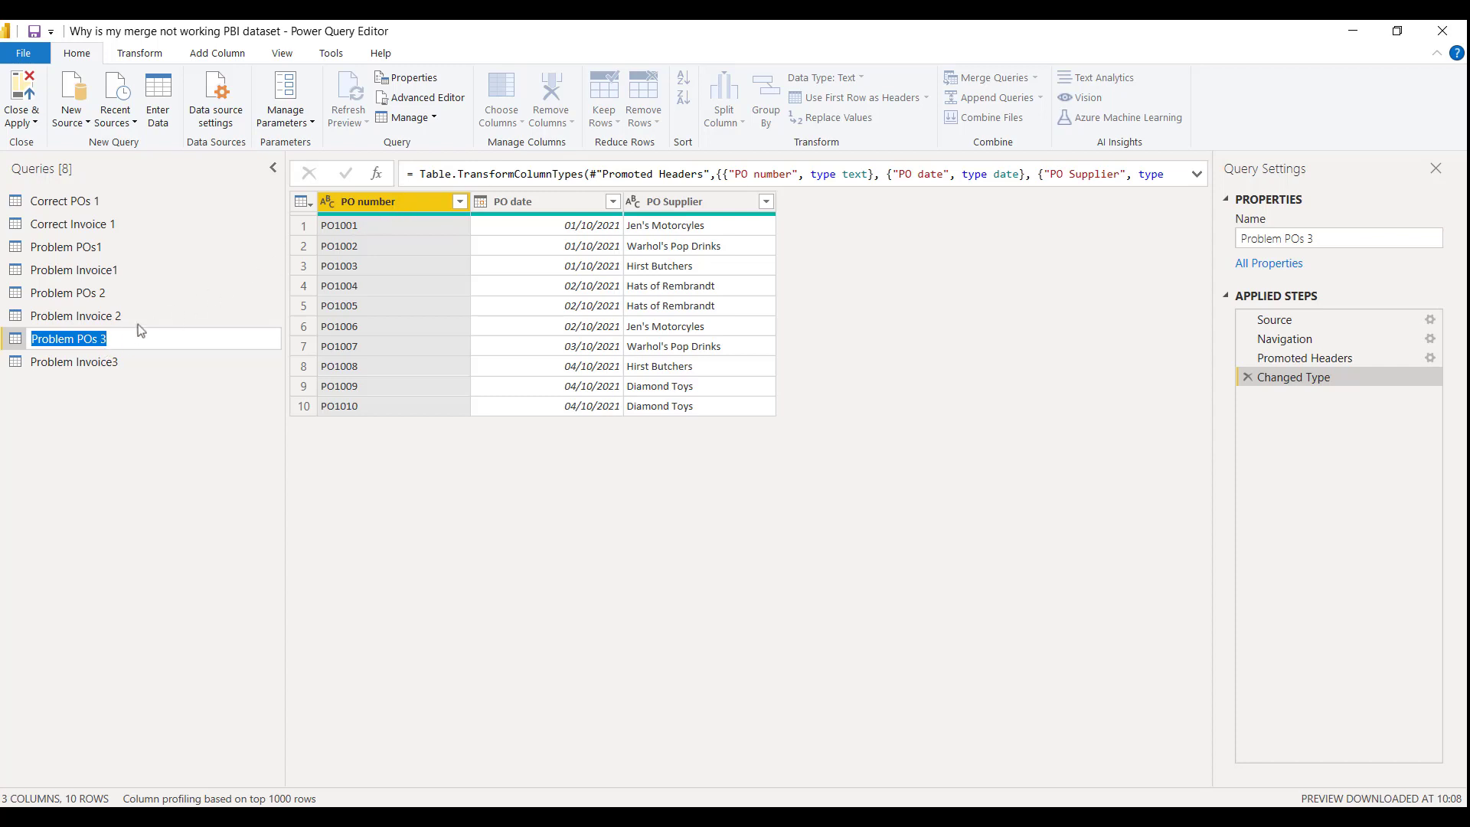
Review Problem Invoice3, and merge Problem POs 3 with it on the PO number columns, using a Left Outer join
{"action": "left_click", "coordinate": [63, 361]}
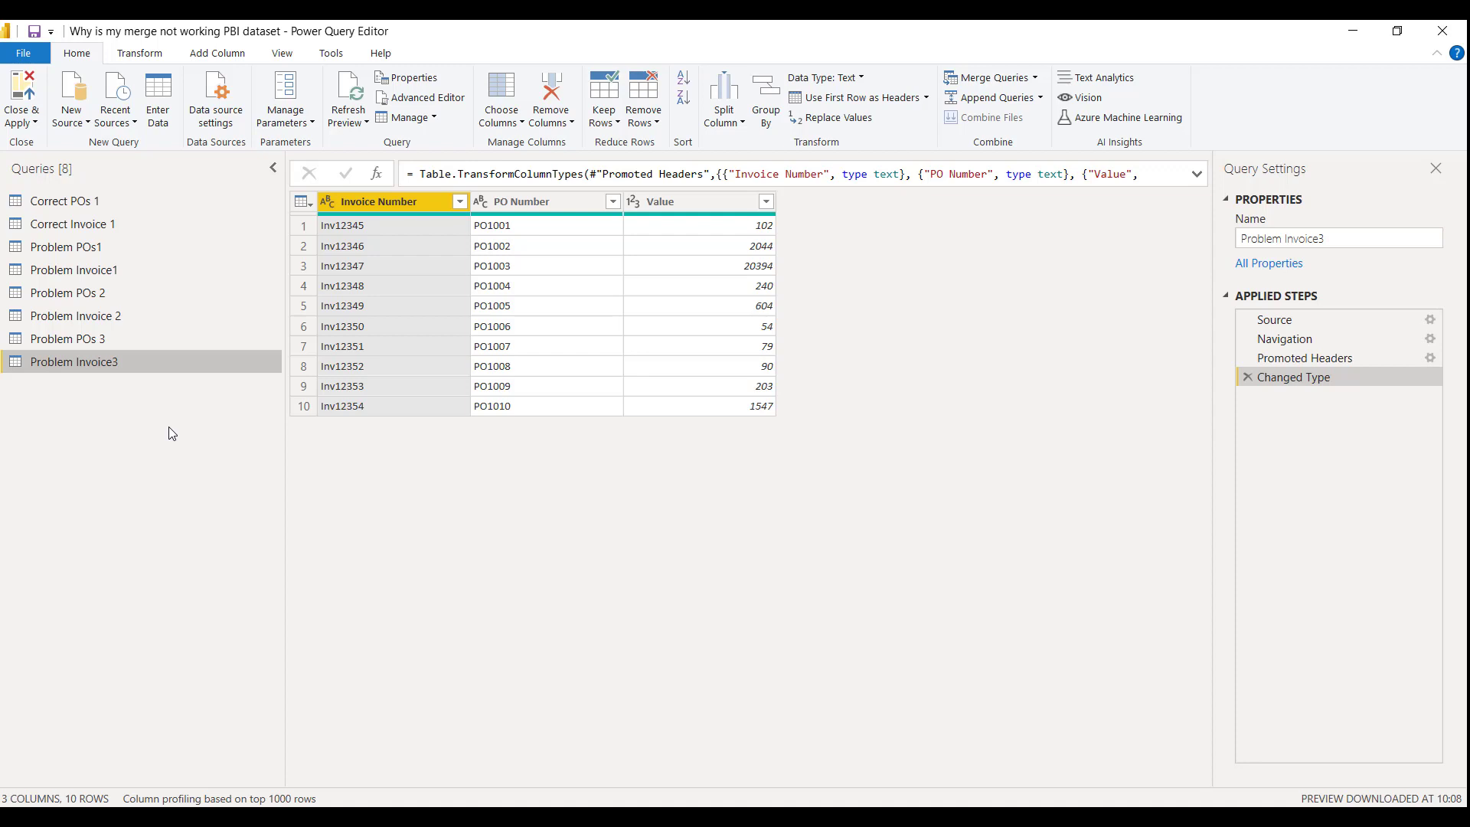
{"action": "left_click", "coordinate": [111, 339]}
{"action": "left_click", "coordinate": [973, 76]}
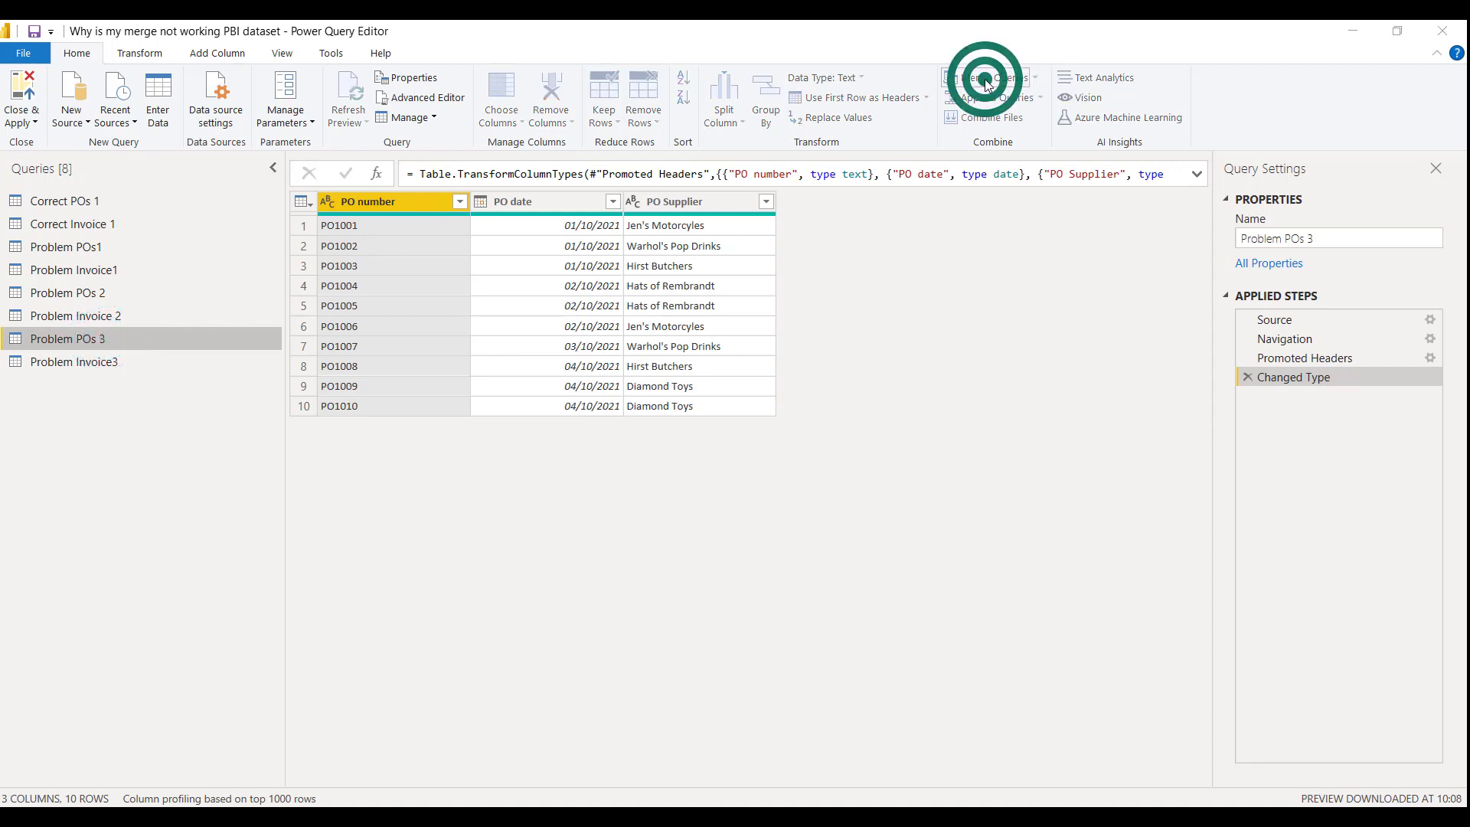
{"action": "left_click", "coordinate": [463, 249]}
{"action": "left_click", "coordinate": [636, 394]}
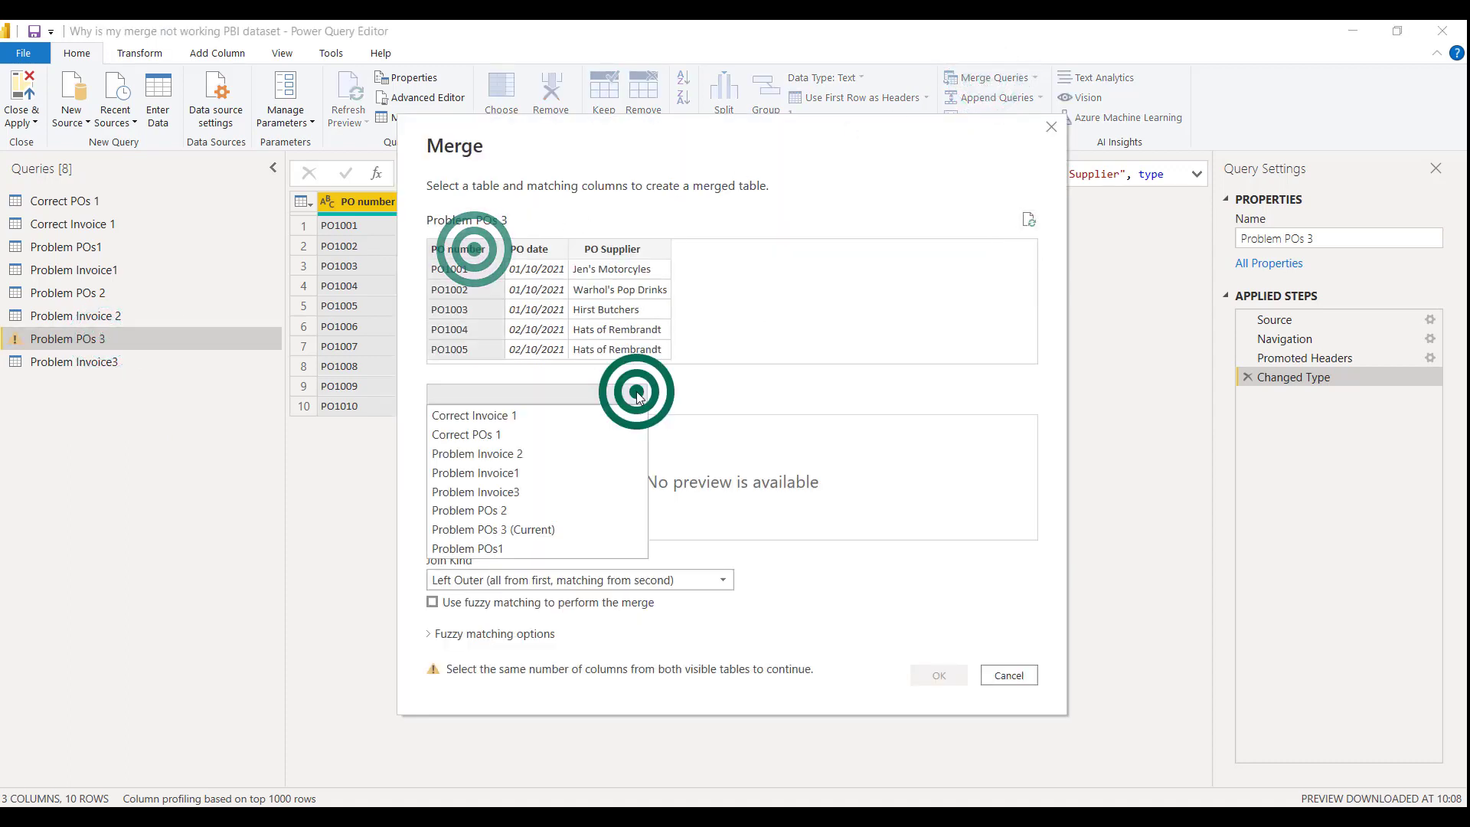
{"action": "left_click", "coordinate": [544, 491]}
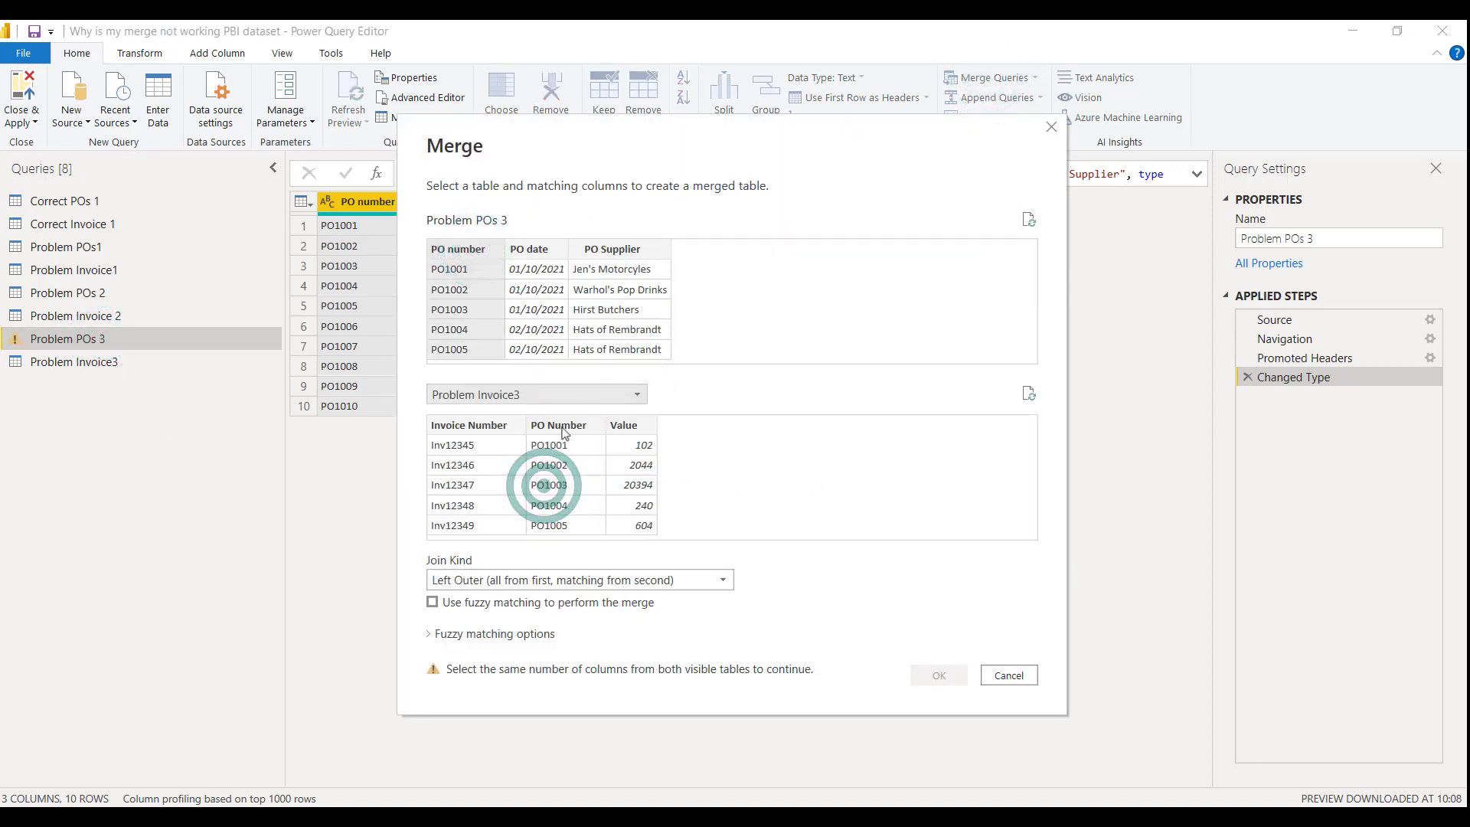
{"action": "left_click", "coordinate": [564, 425]}
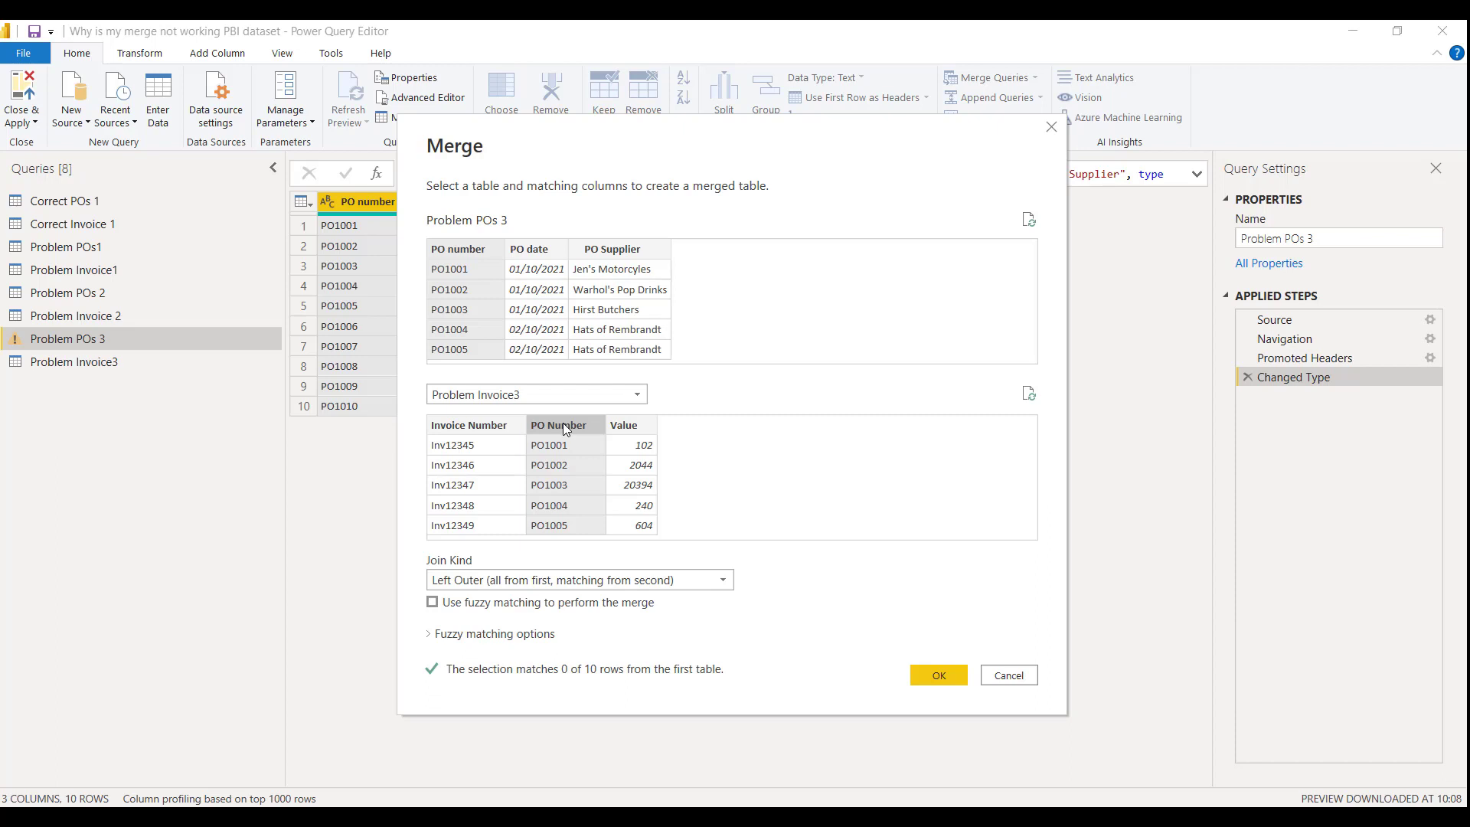
{"action": "left_click", "coordinate": [562, 423]}
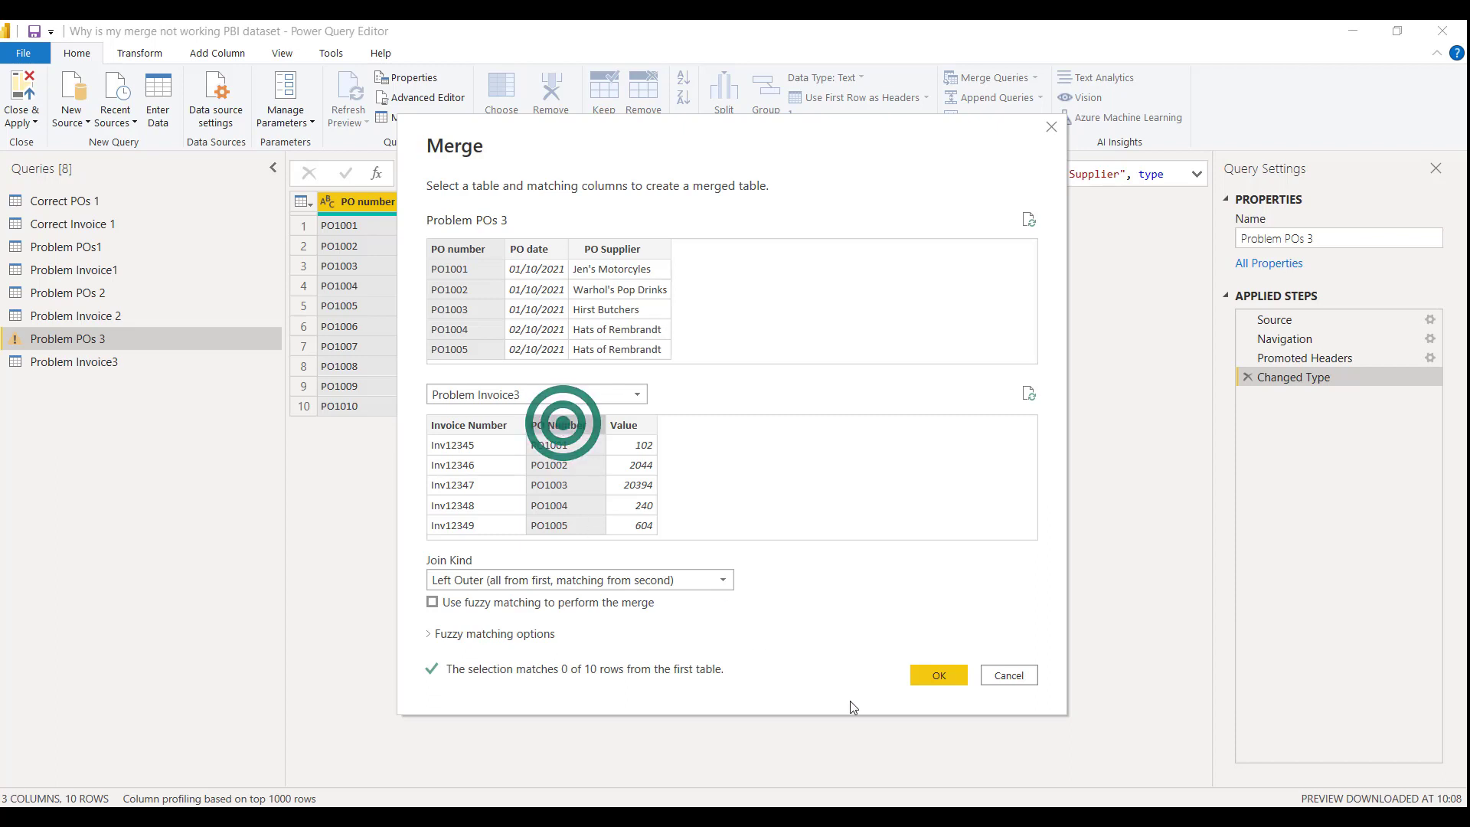
{"action": "left_click", "coordinate": [949, 674]}
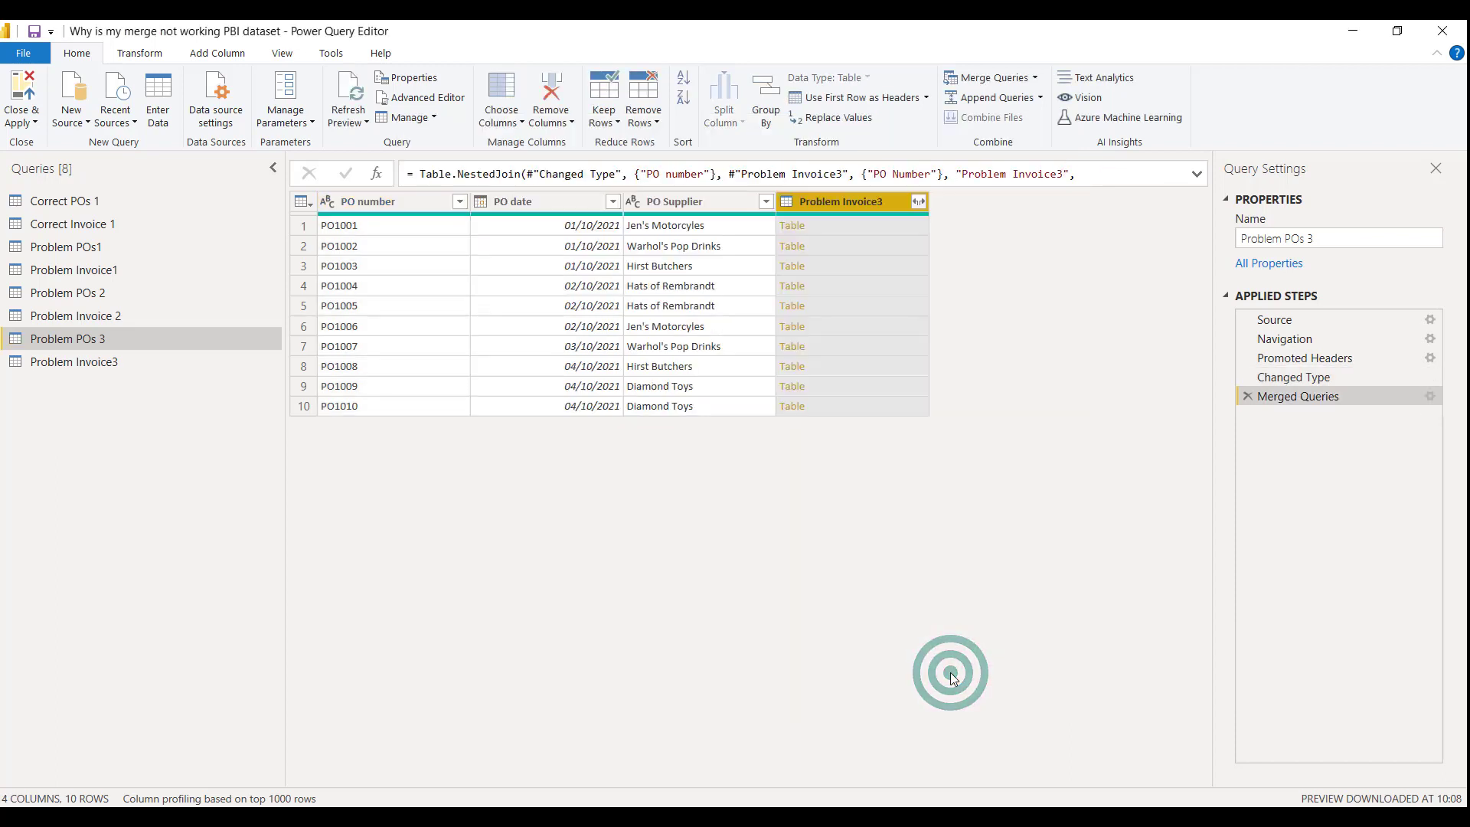
Expand the merged Problem Invoice3 column to Invoice Number and Value, leaving out PO Number
{"action": "left_click", "coordinate": [918, 201]}
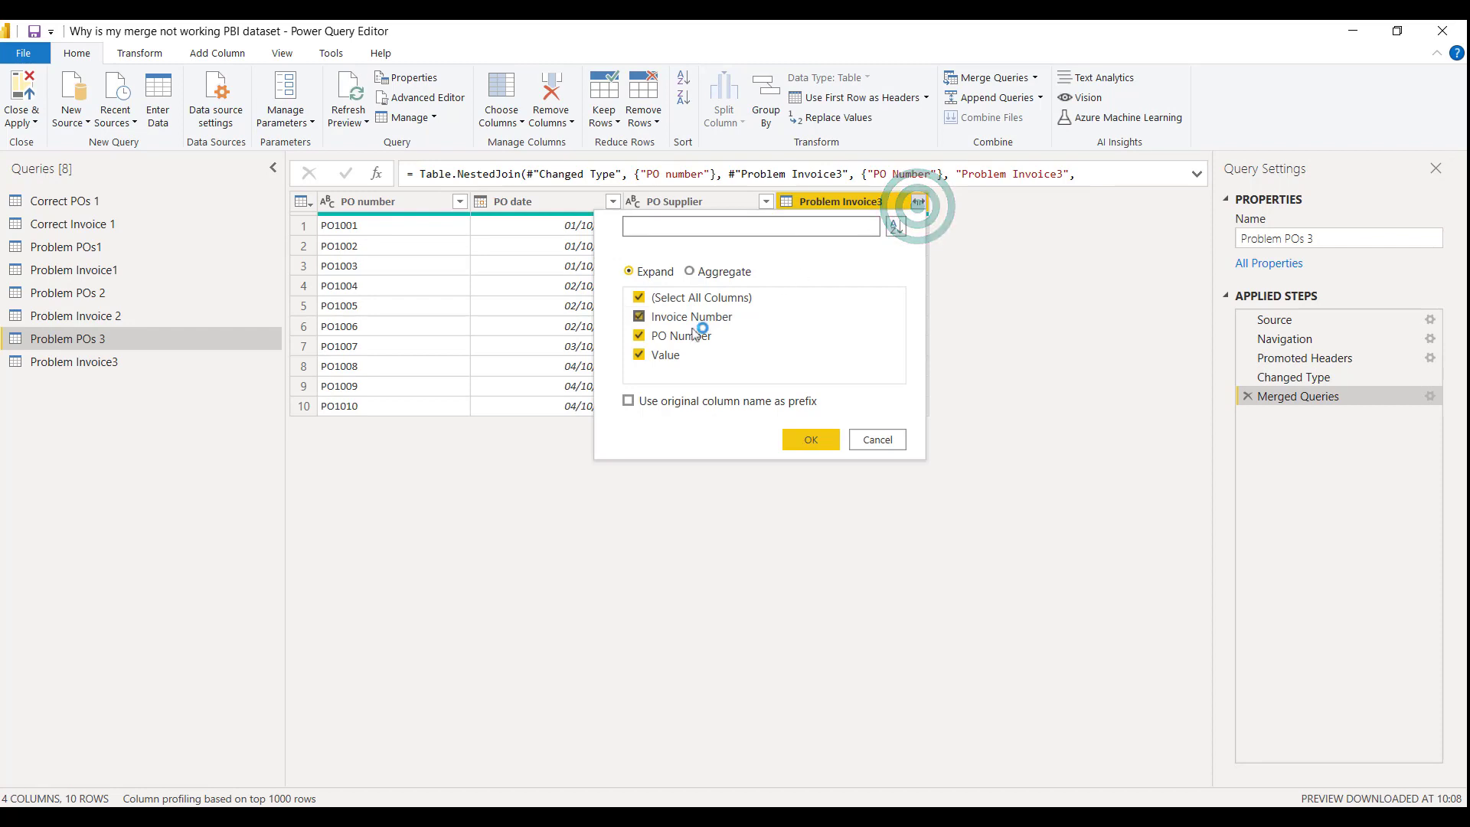
{"action": "left_click", "coordinate": [678, 335]}
{"action": "left_click", "coordinate": [797, 438]}
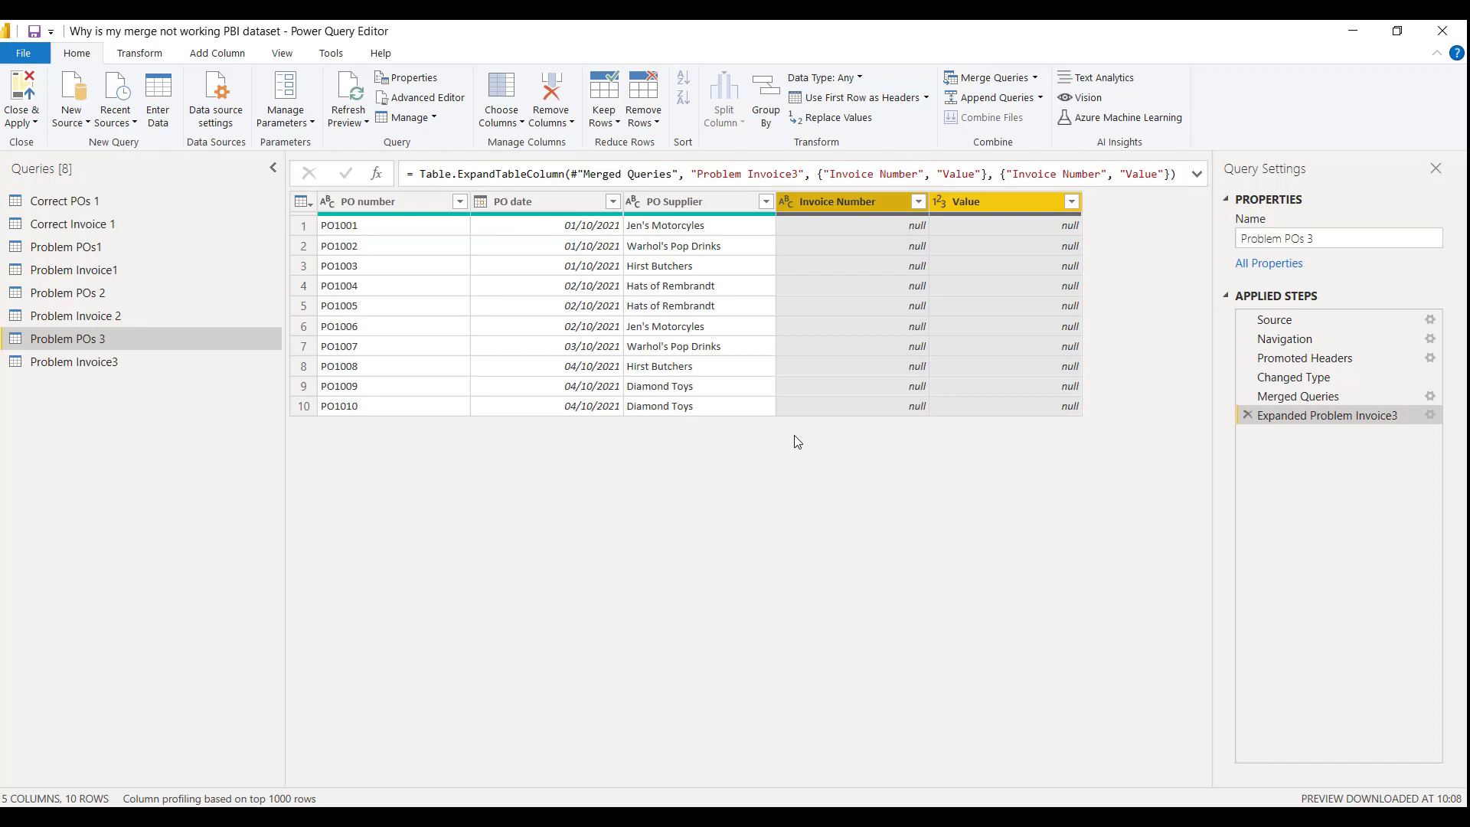
Inspect the first row's PO number text in Problem POs 3 and in Problem Invoice3 for trailing spaces
{"action": "left_click", "coordinate": [431, 223]}
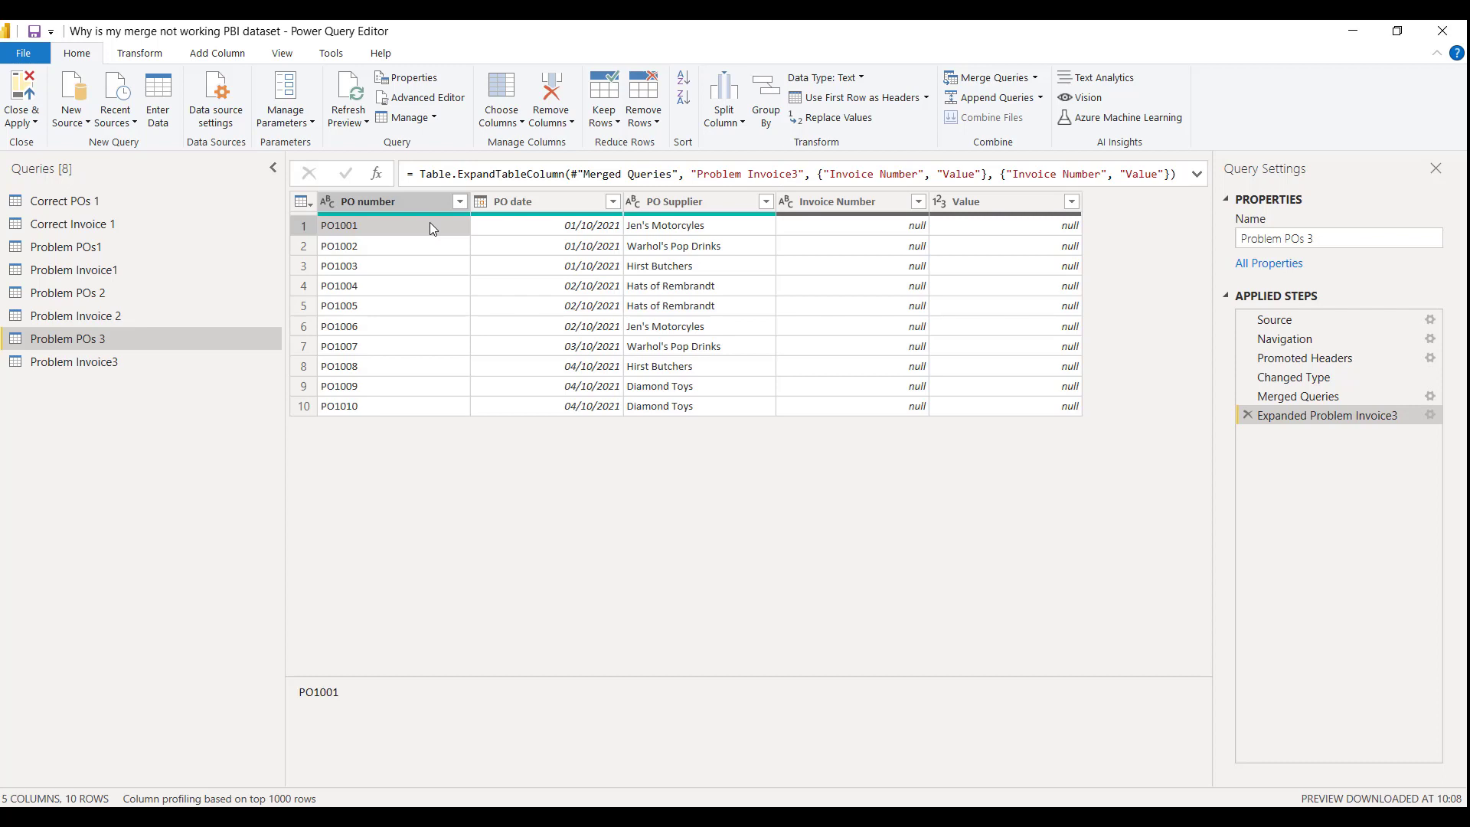
{"action": "left_click", "coordinate": [343, 693]}
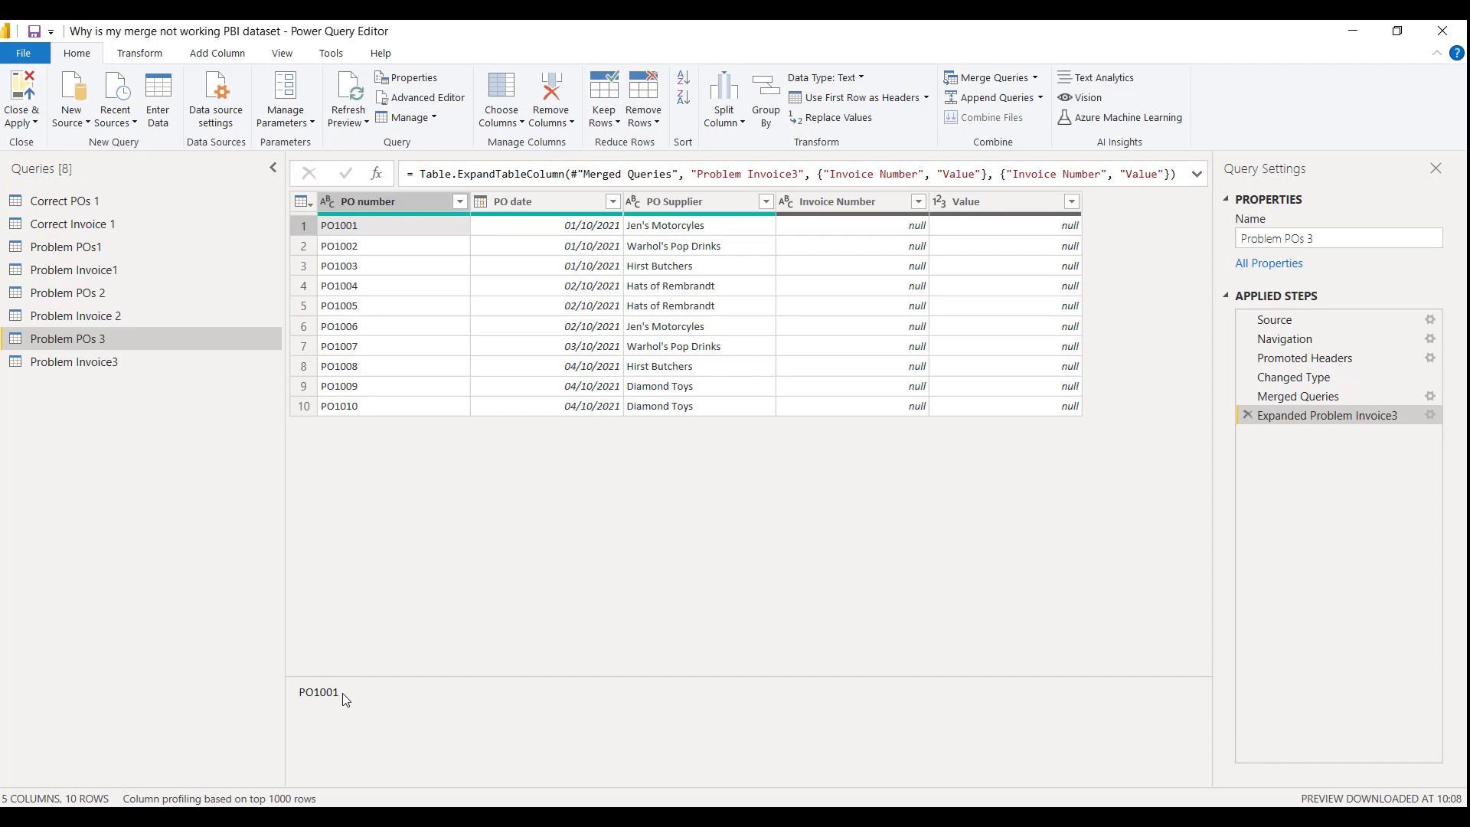
{"action": "left_click", "coordinate": [121, 361]}
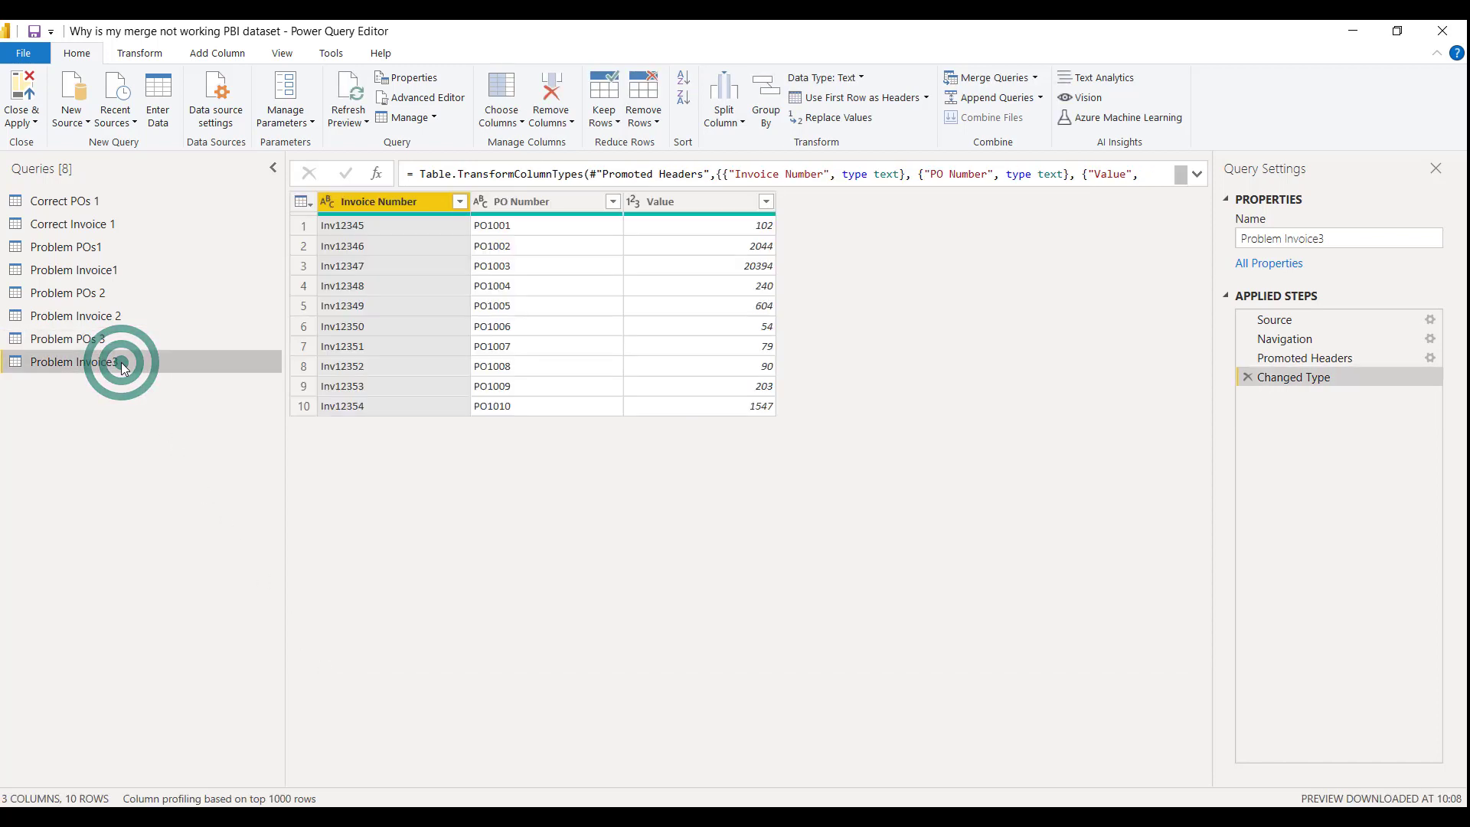
{"action": "left_click", "coordinate": [544, 226]}
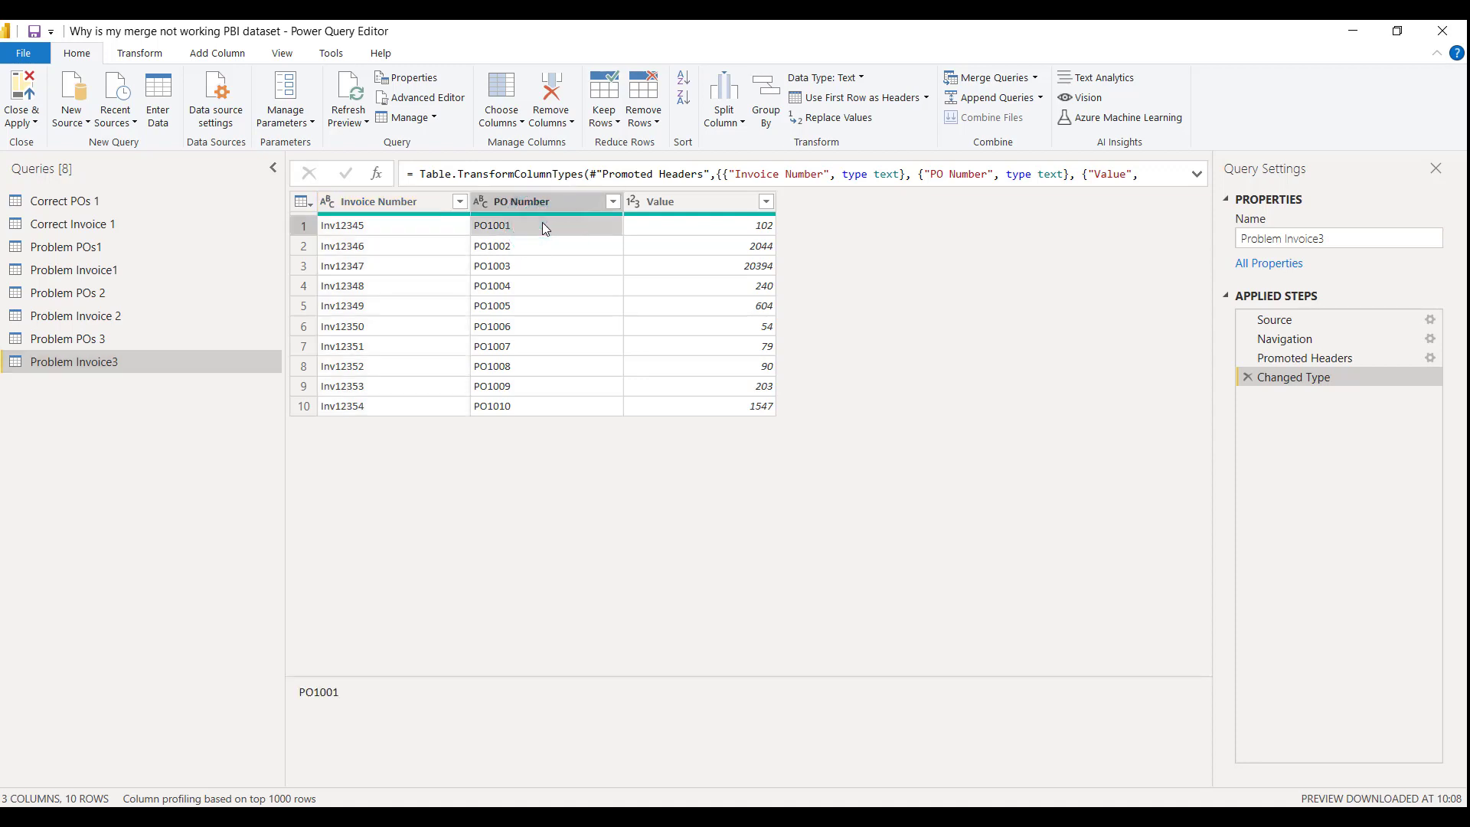
{"action": "left_click", "coordinate": [363, 698]}
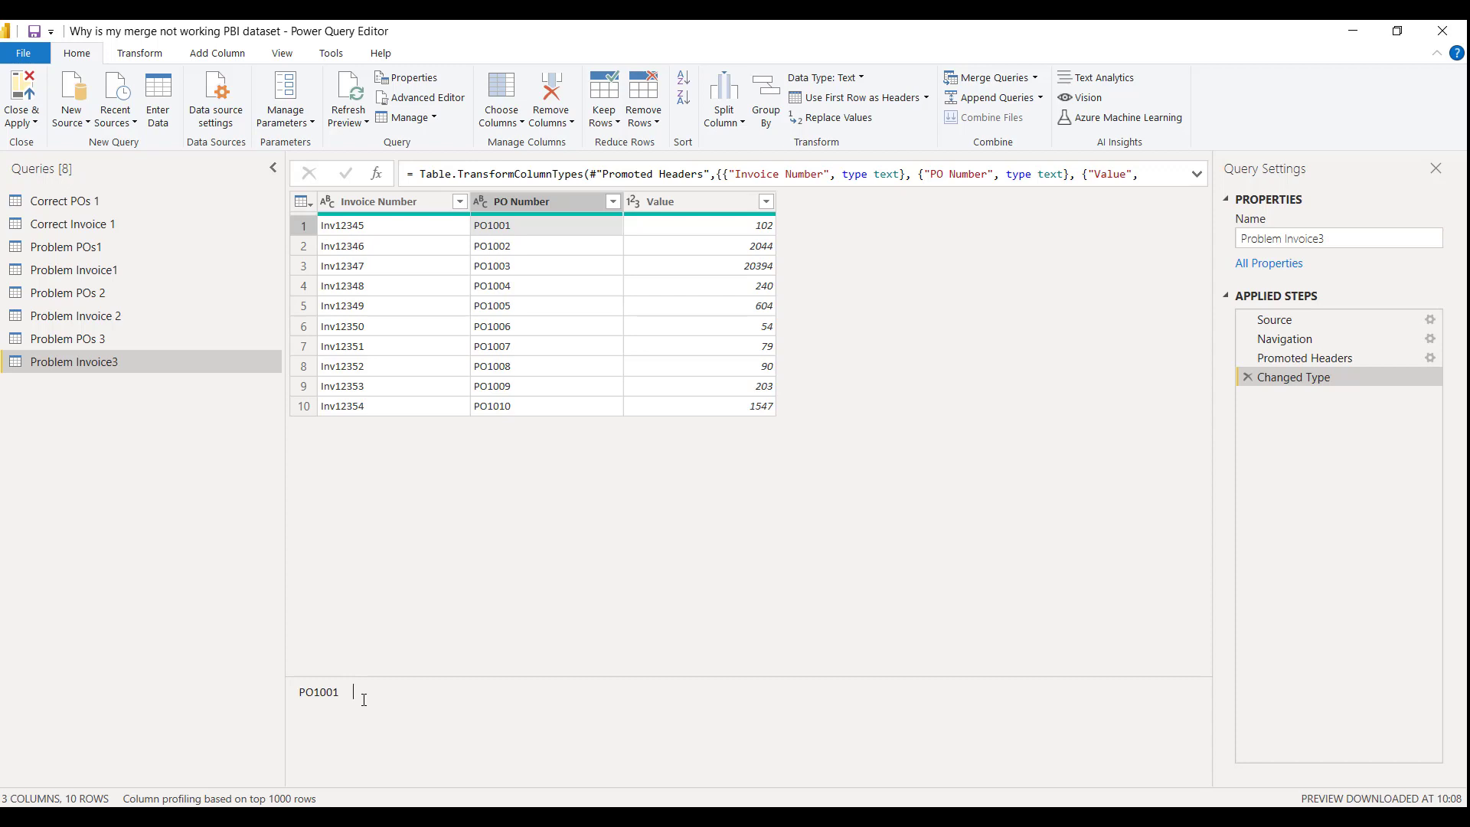
Trim the PO Number column of Problem Invoice3 and check the merged result in Problem POs 3
{"action": "left_click", "coordinate": [546, 202]}
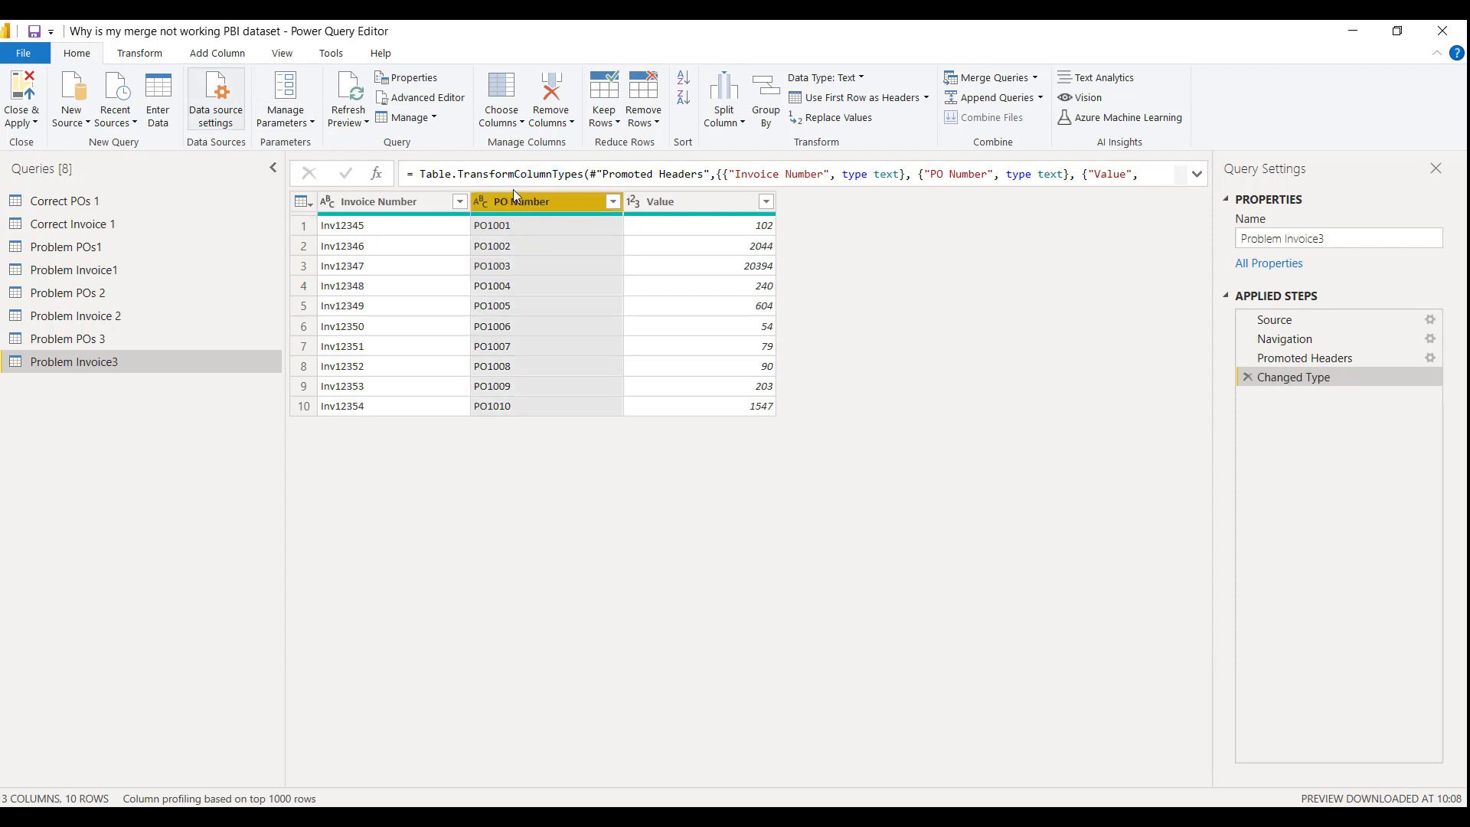
{"action": "left_click", "coordinate": [143, 52]}
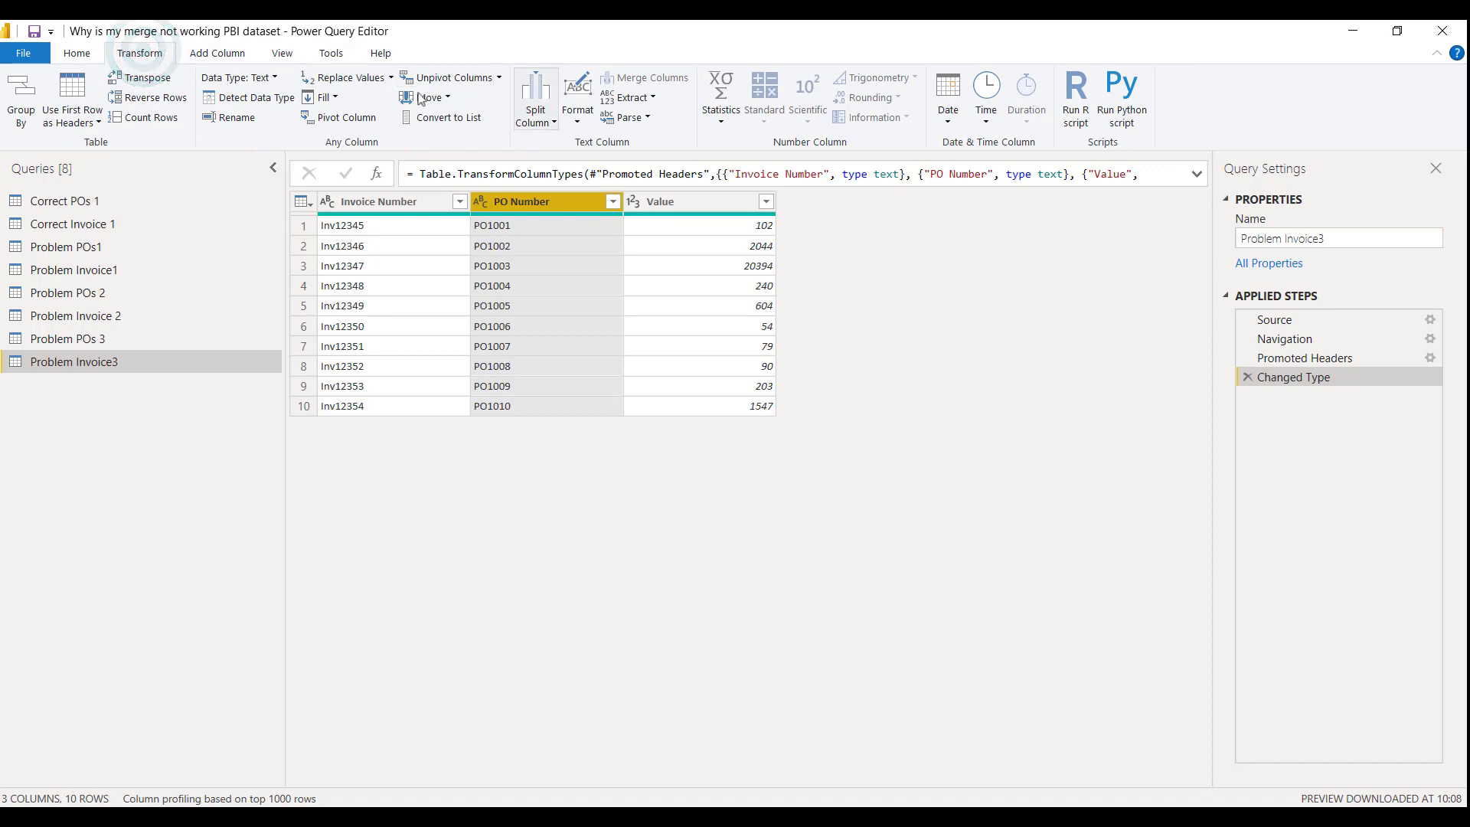
{"action": "left_click", "coordinate": [580, 116]}
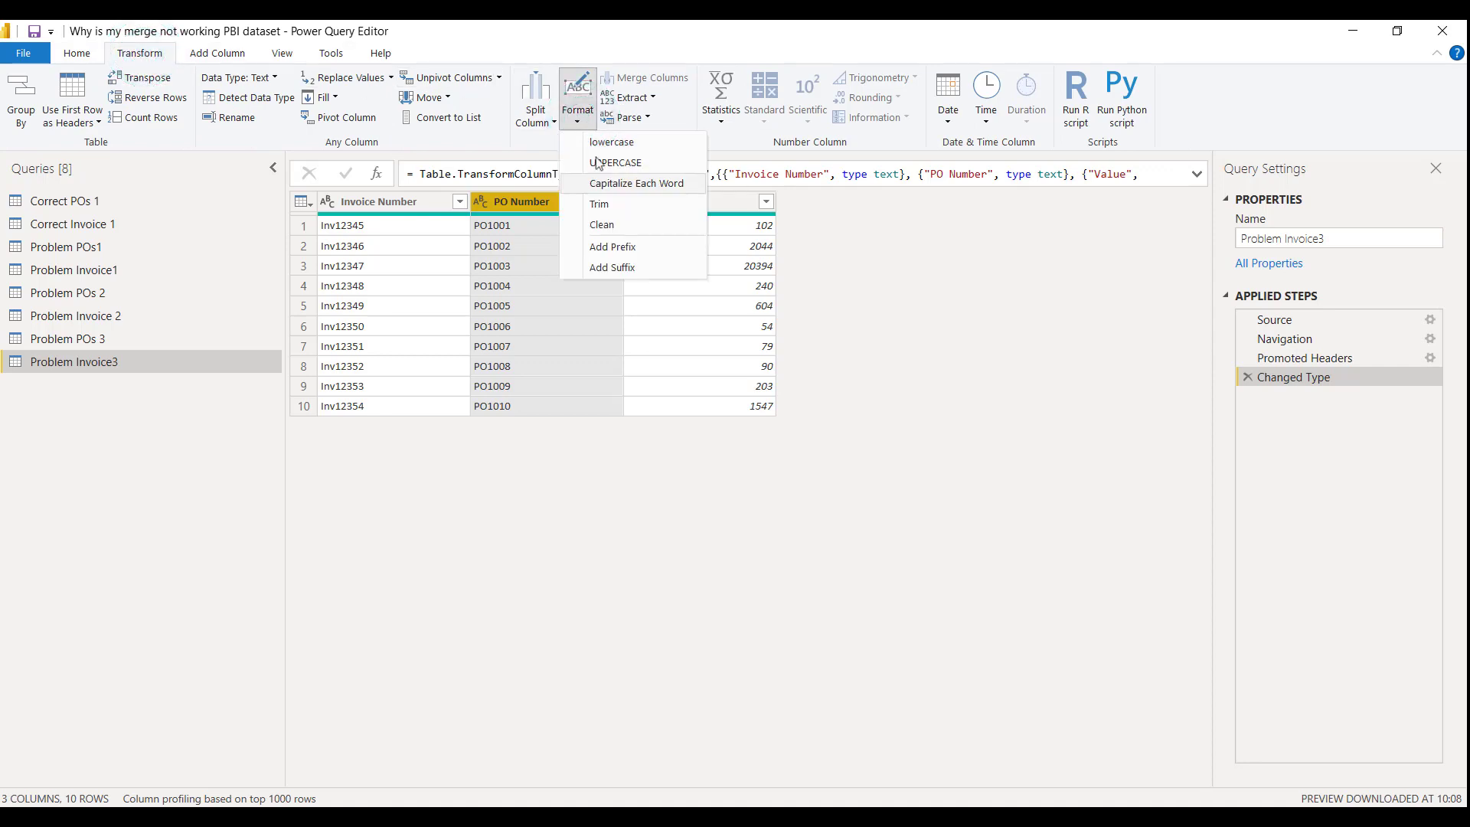
{"action": "left_click", "coordinate": [611, 204]}
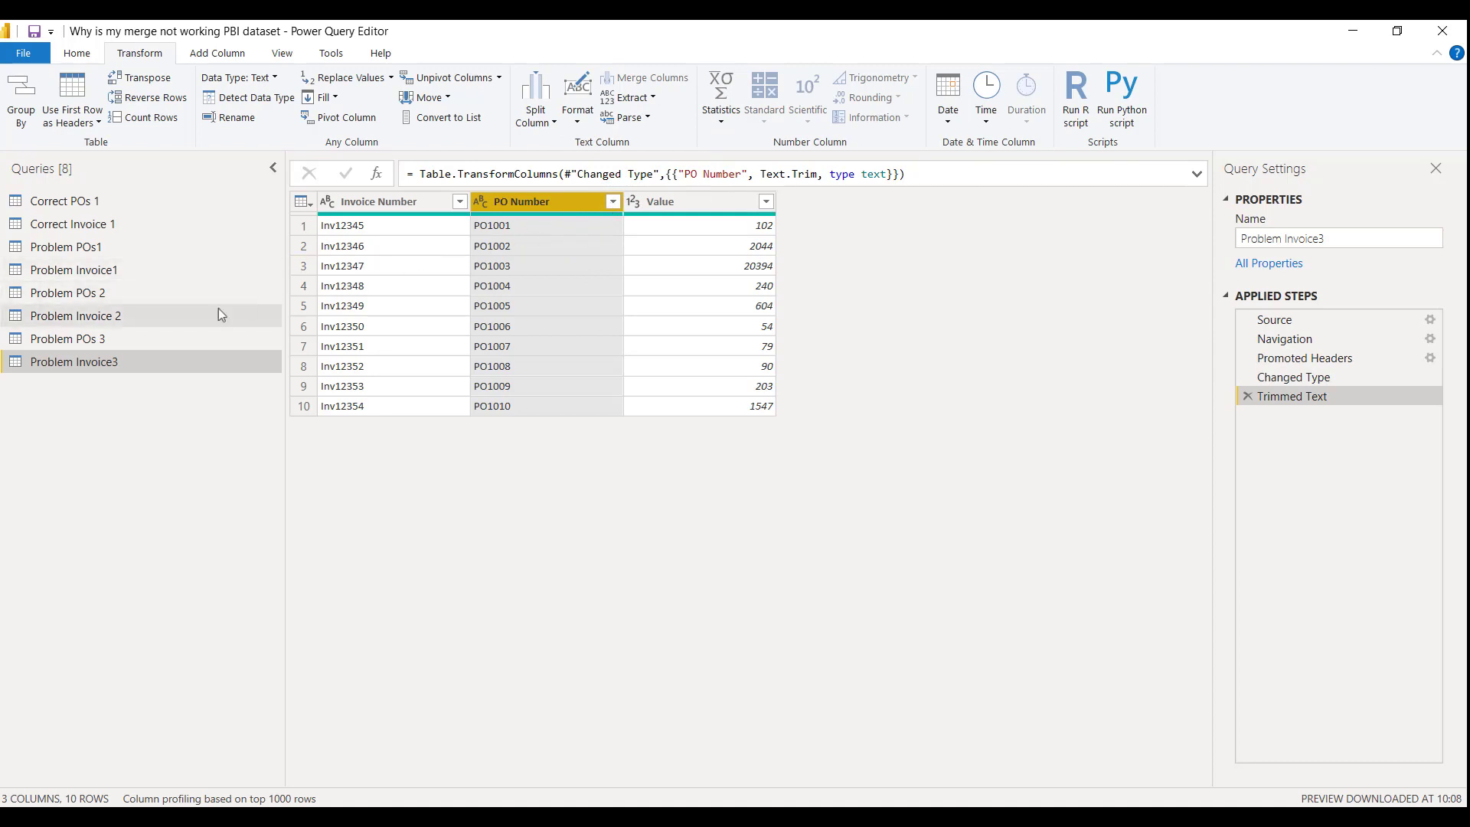
{"action": "left_click", "coordinate": [107, 340]}
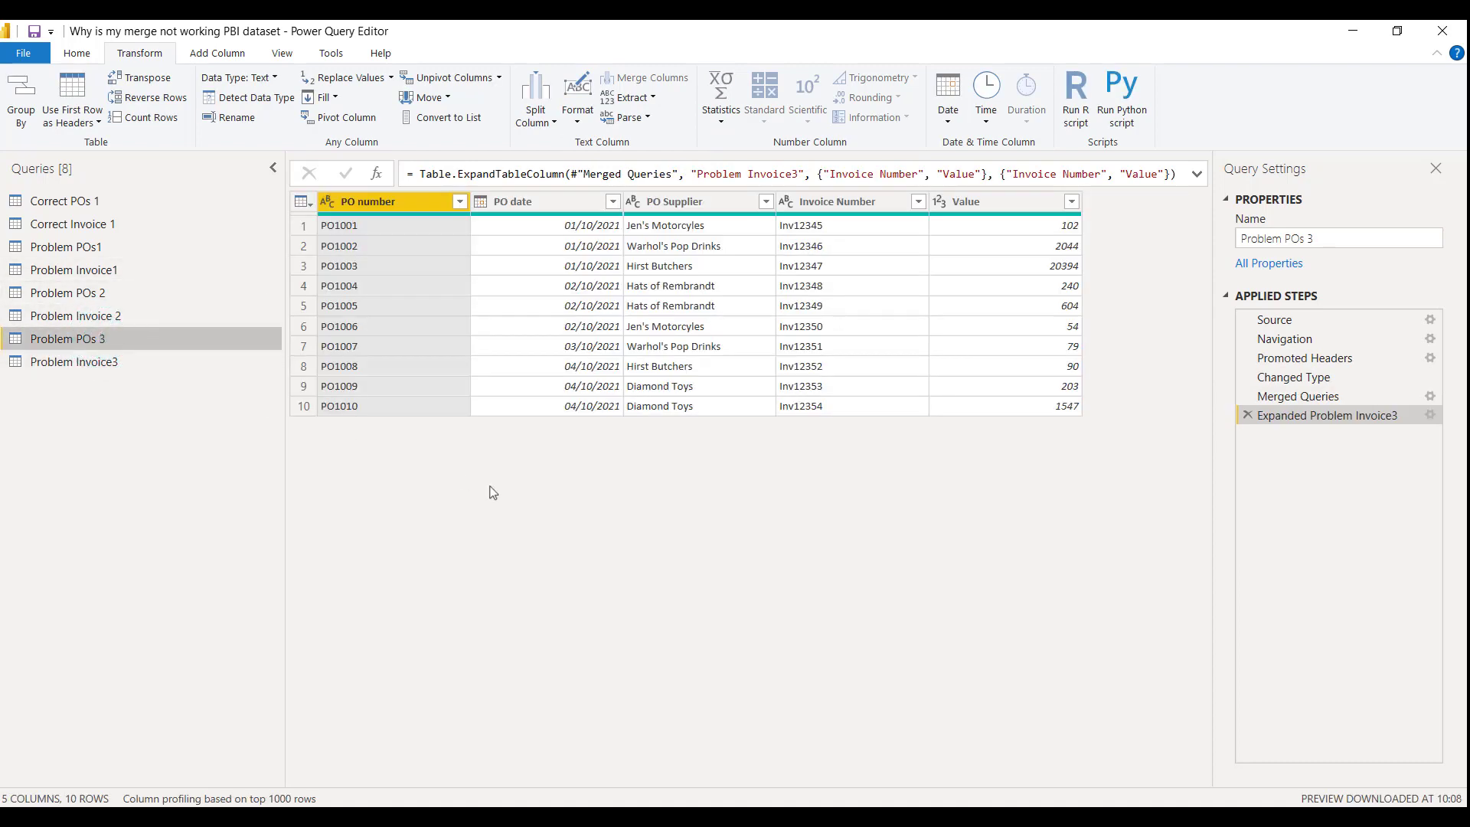